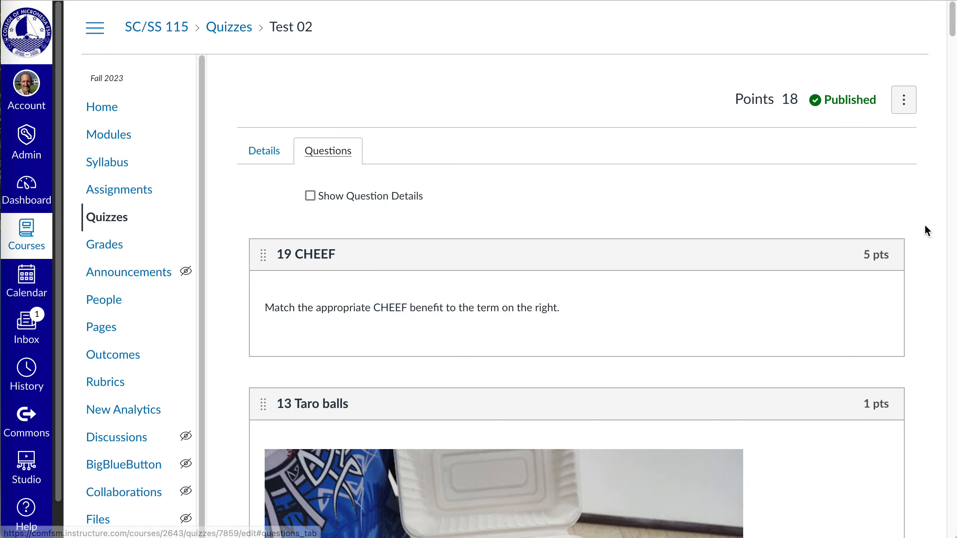
Step: Start a new question group at the end of the Test 02 quiz and link it to the bank 12 iNaturalist 2023.3
left_click_drag(951, 36, 952, 536)
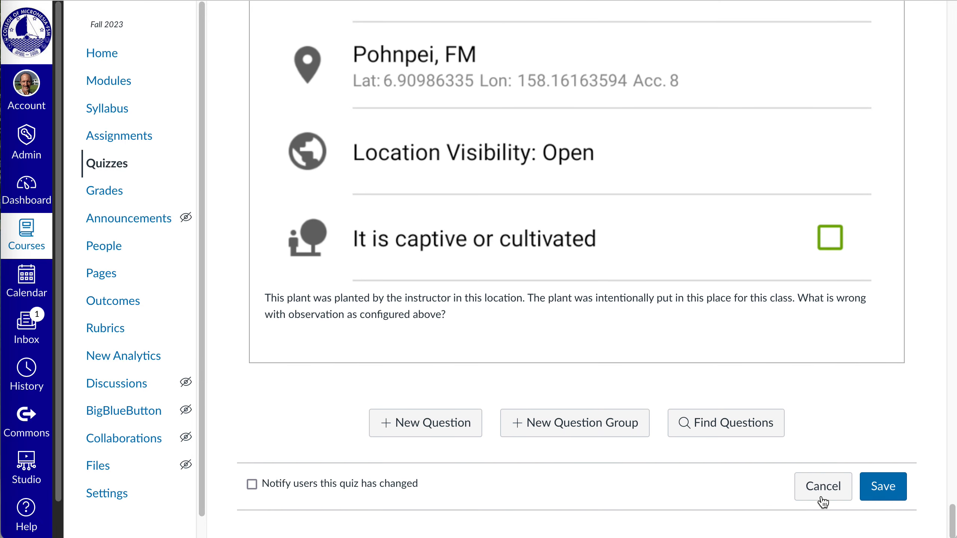
left_click(598, 431)
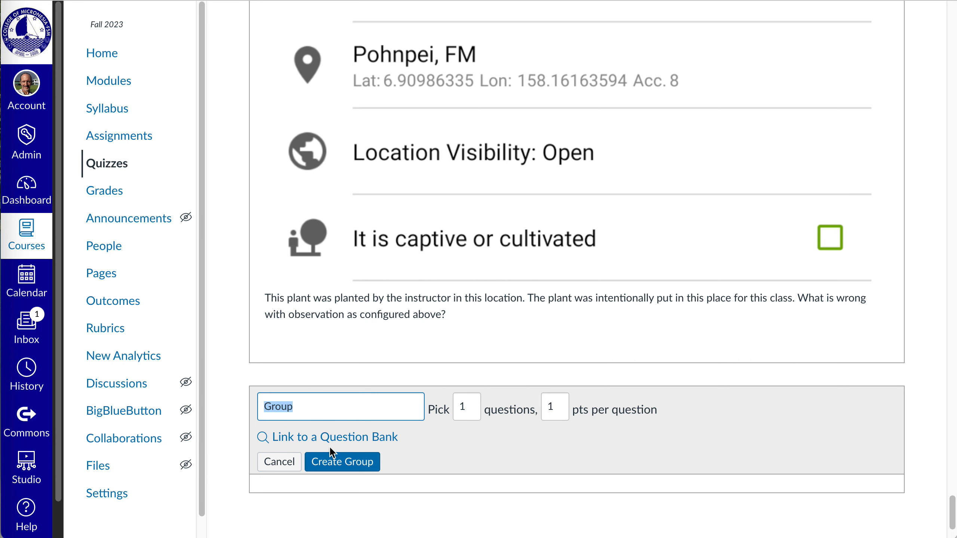
left_click(362, 438)
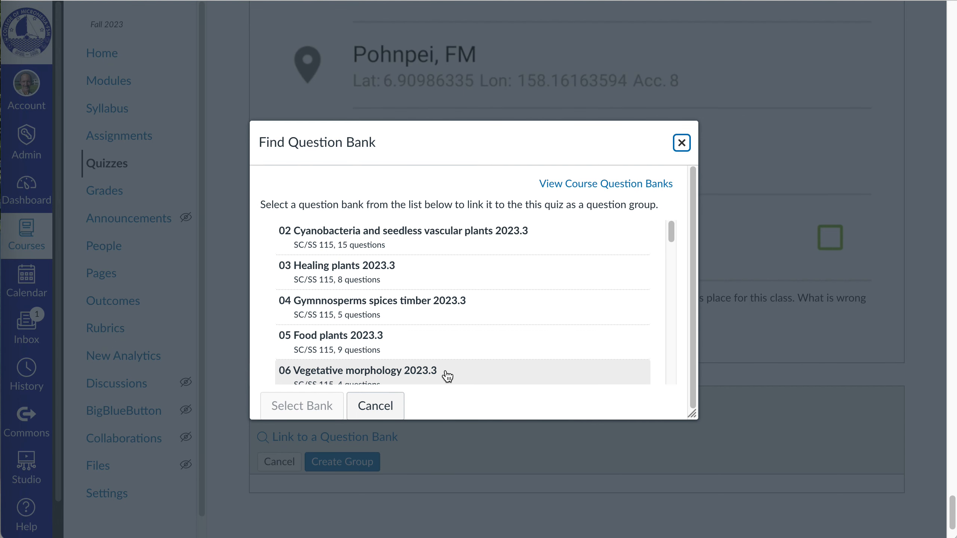
left_click_drag(670, 238, 675, 280)
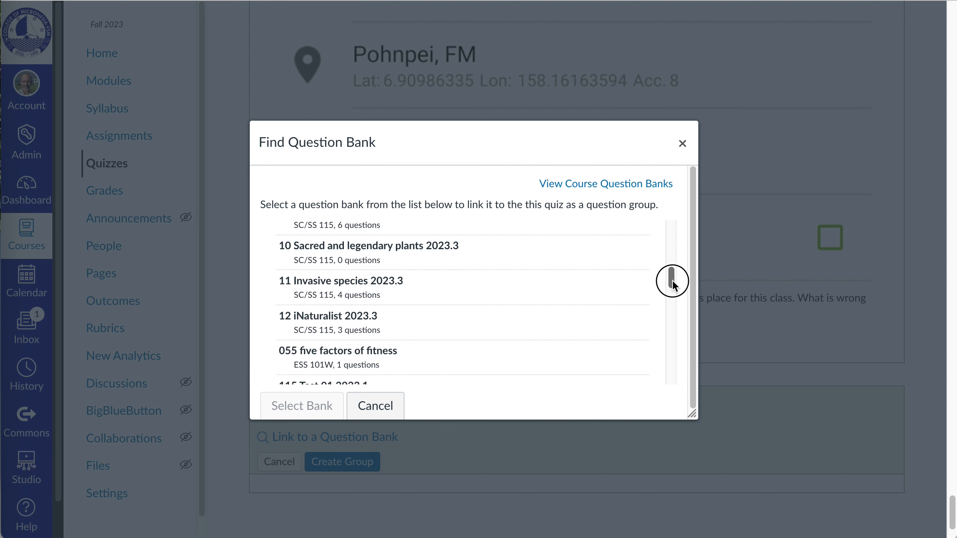
left_click(323, 325)
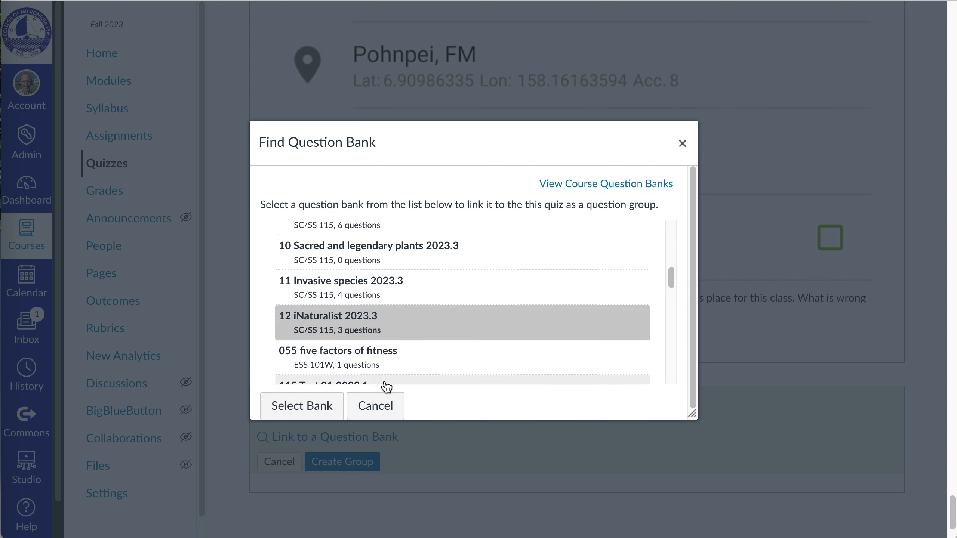
left_click(316, 406)
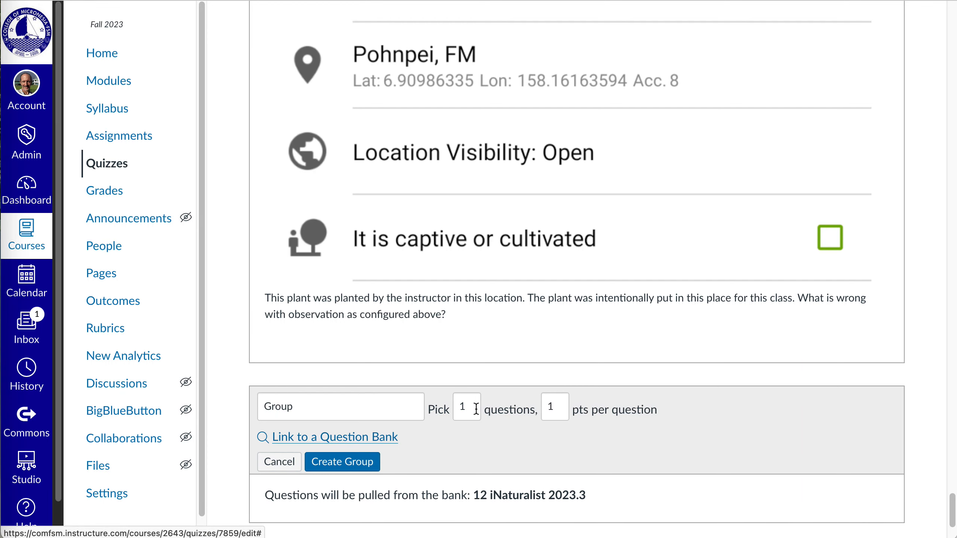
Step: Create the linked group, keeping it at 1 question picked and 1 point per question
left_click_drag(476, 409, 448, 406)
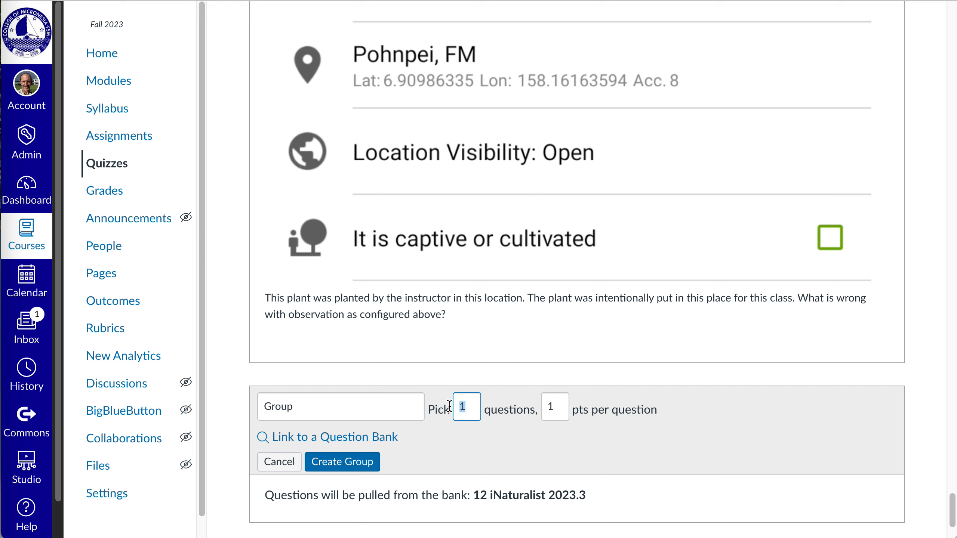
left_click_drag(560, 407, 542, 404)
scroll(624, 451, "down", 1)
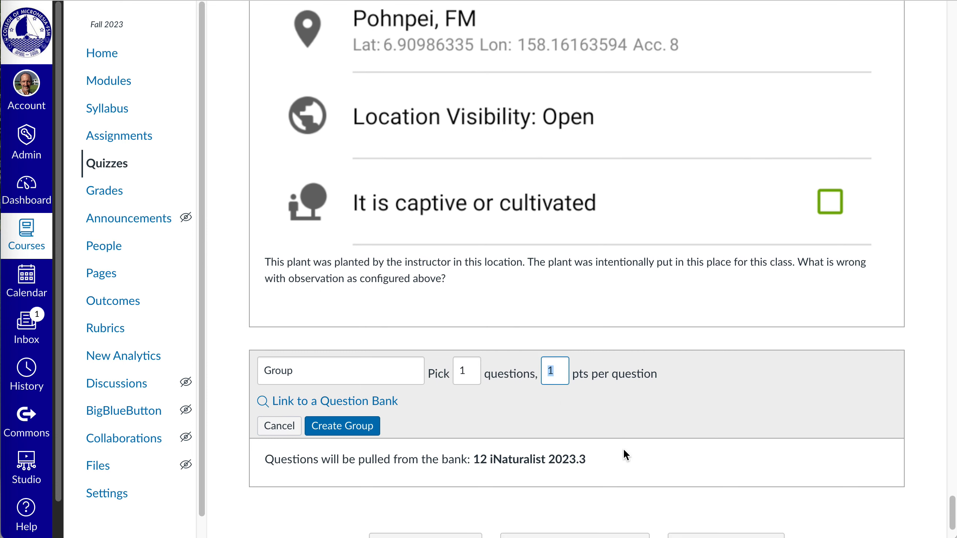
left_click(355, 426)
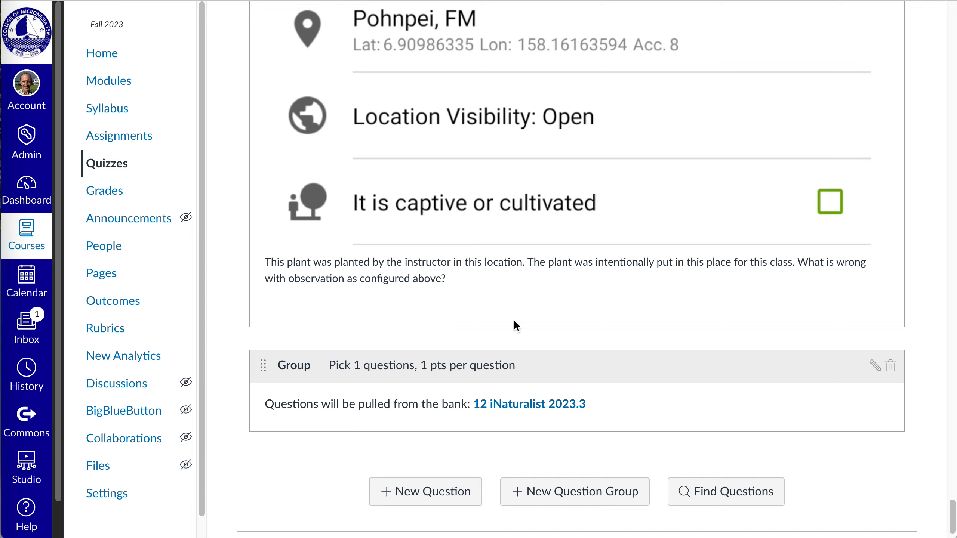
Step: Check the quiz's point total and save Test 02 without notifying users
left_click_drag(952, 516, 953, 3)
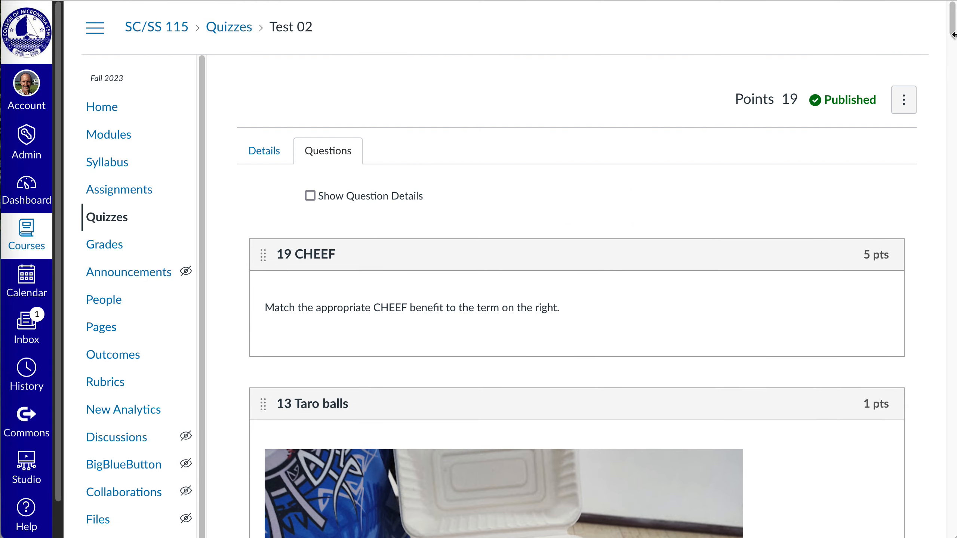
left_click_drag(953, 35, 948, 534)
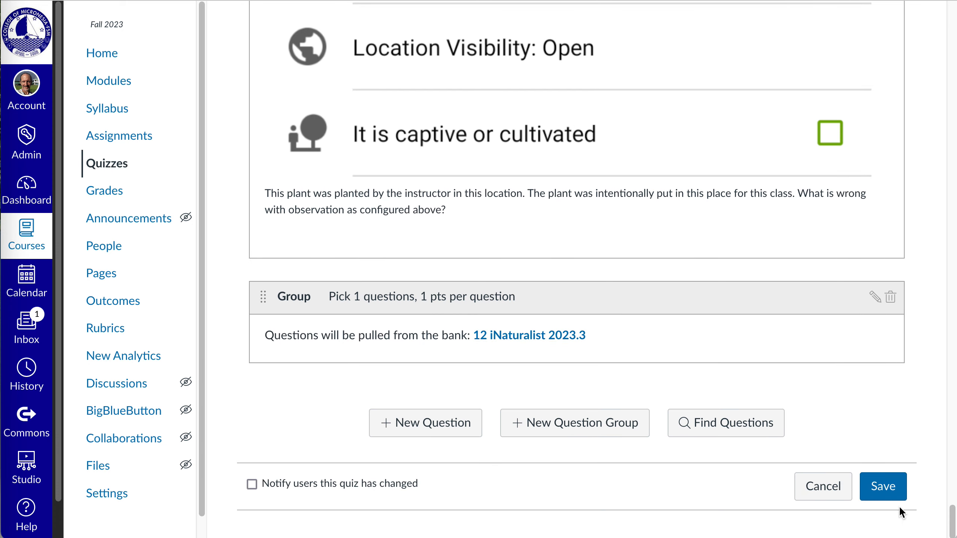
left_click(892, 494)
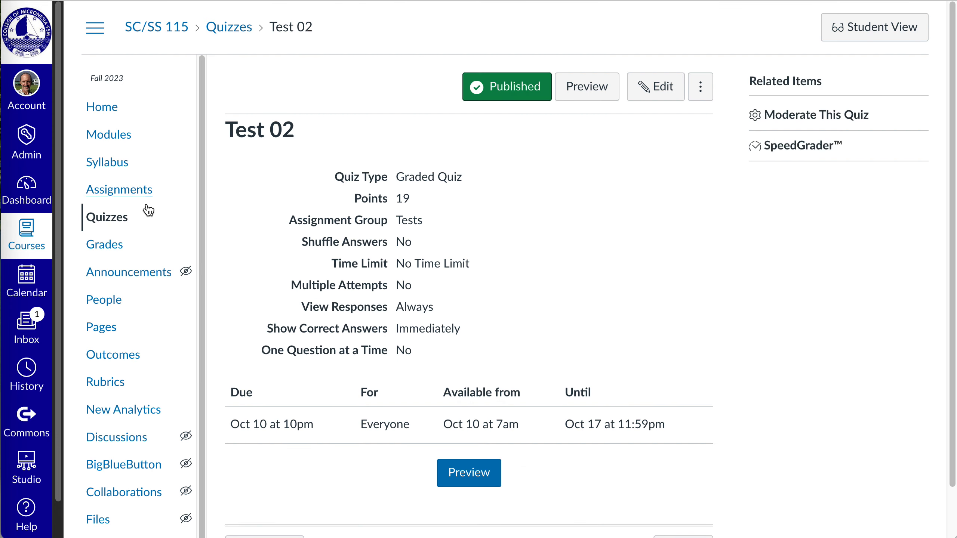
Step: Go to the SC/SS 115 quiz list and open the management page for the course's question banks
left_click(97, 220)
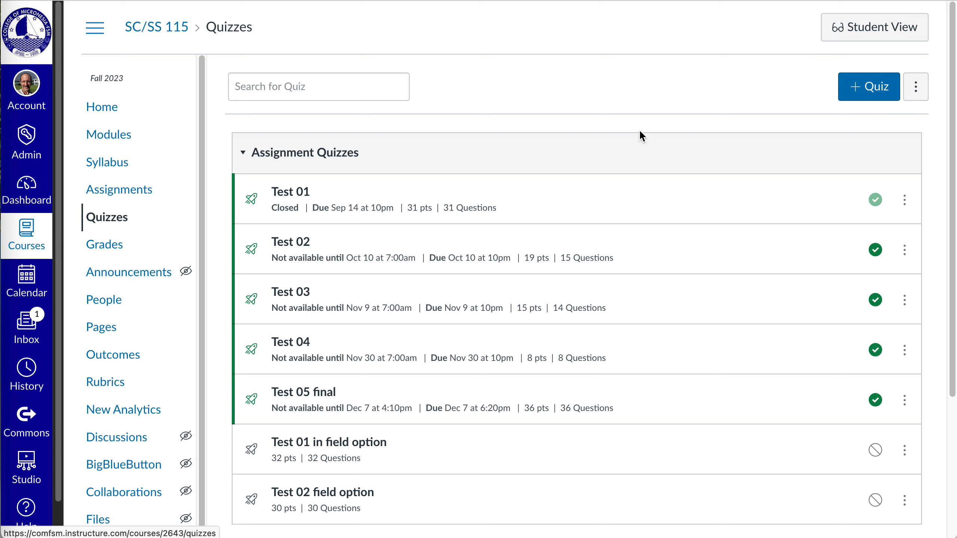
left_click(915, 86)
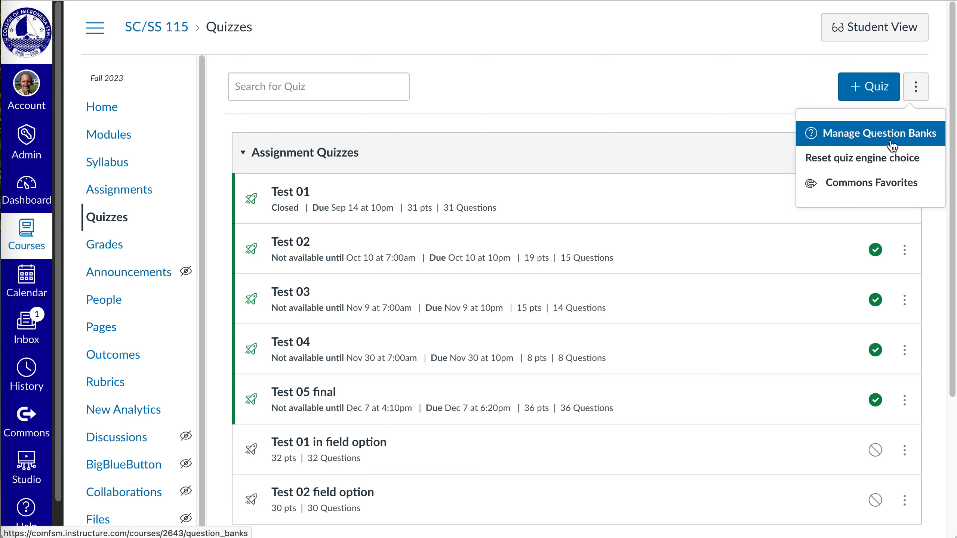
left_click(925, 136)
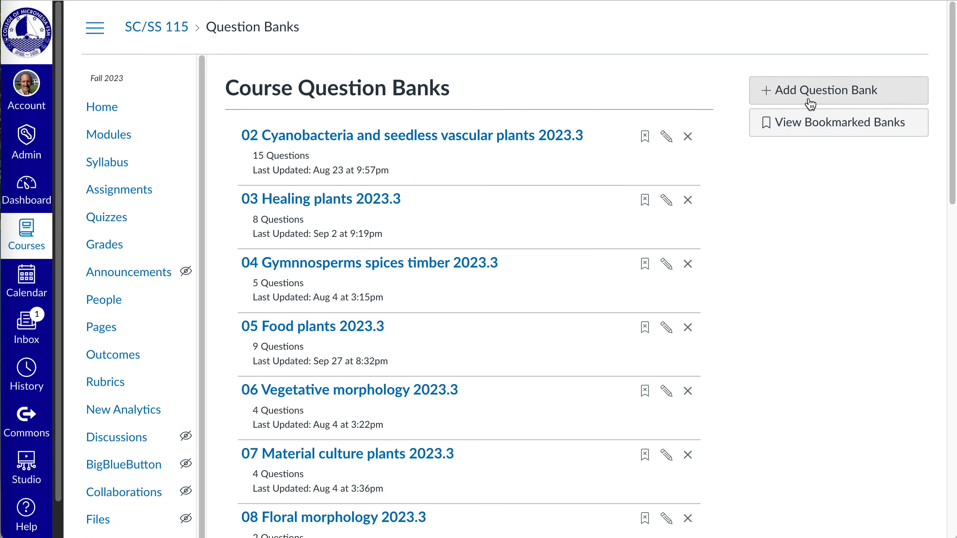
Step: Open the question bank 12 iNaturalist 2023.3 and examine its first question, 01 iNat no date
scroll(546, 366, "down", 3)
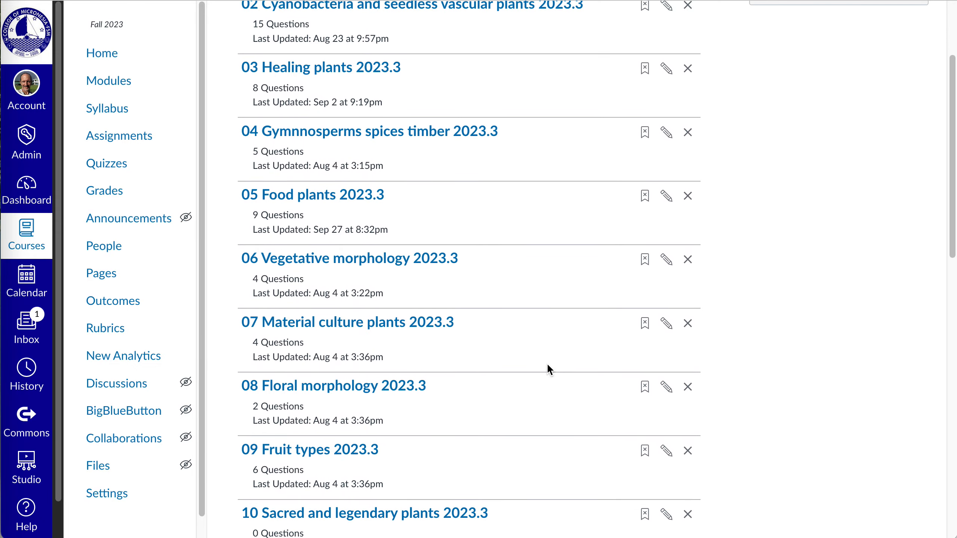
scroll(548, 365, "down", 6)
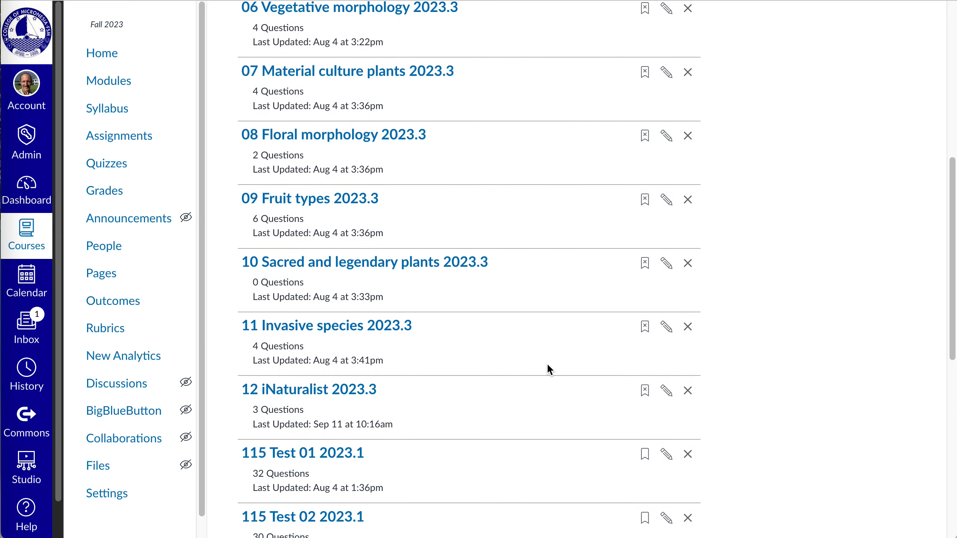
scroll(546, 363, "down", 1)
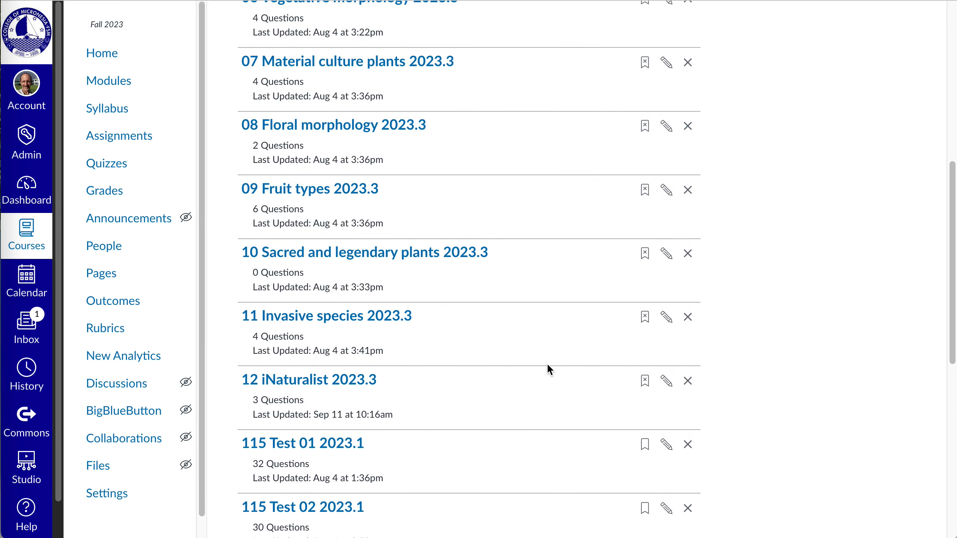
left_click(355, 381)
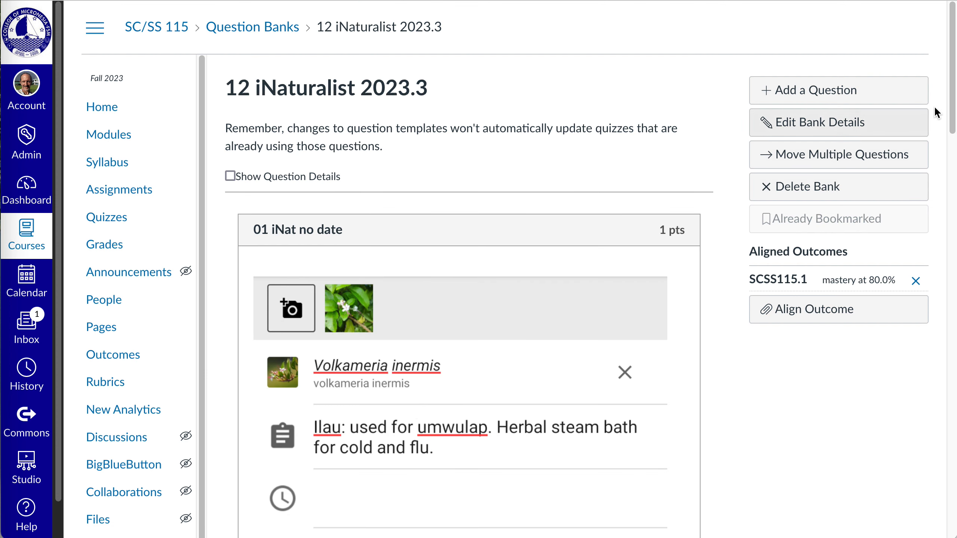
left_click_drag(951, 117, 955, 138)
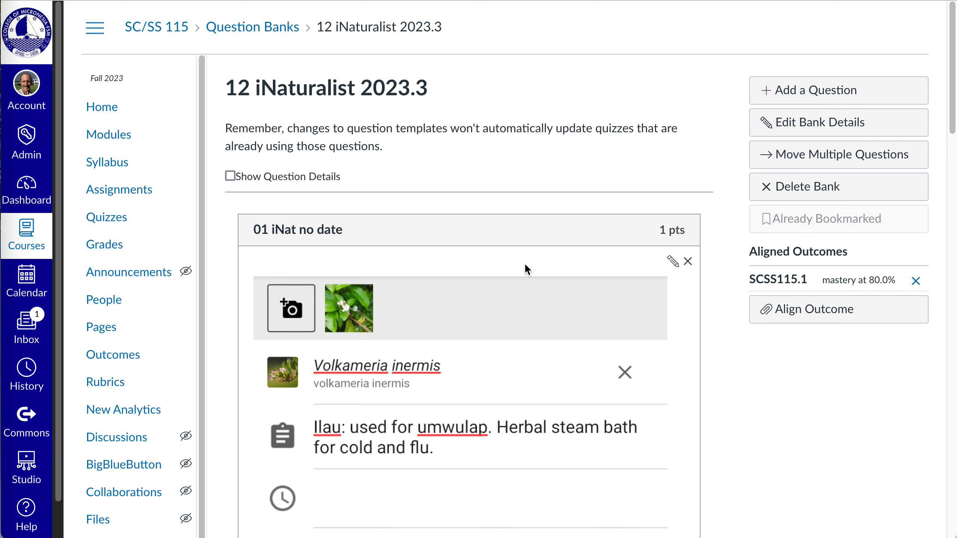
scroll(524, 265, "down", 1)
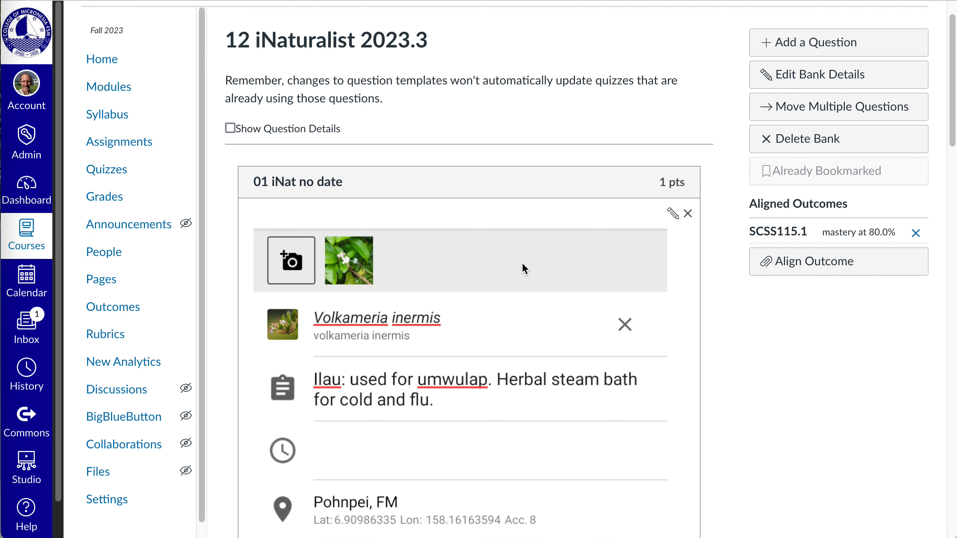
scroll(553, 378, "down", 15)
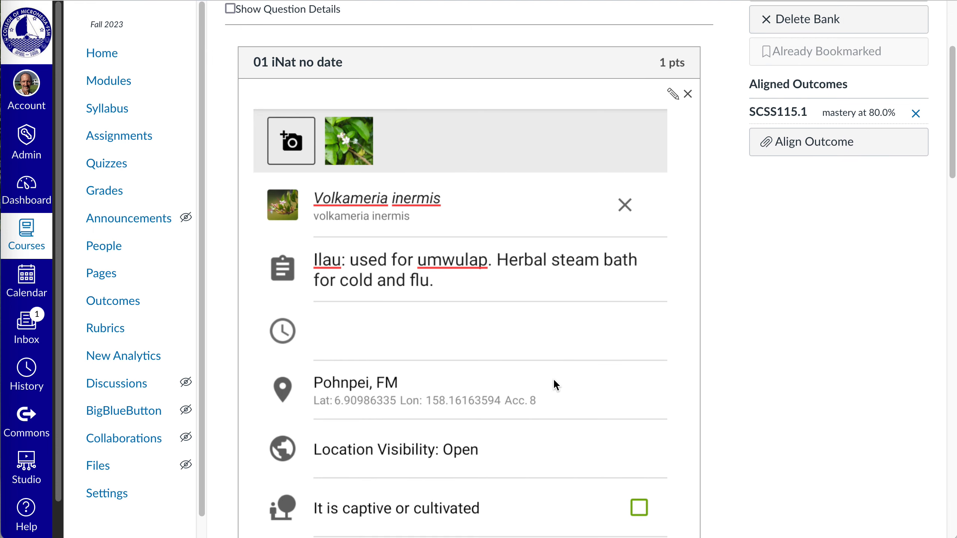
scroll(554, 380, "up", 20)
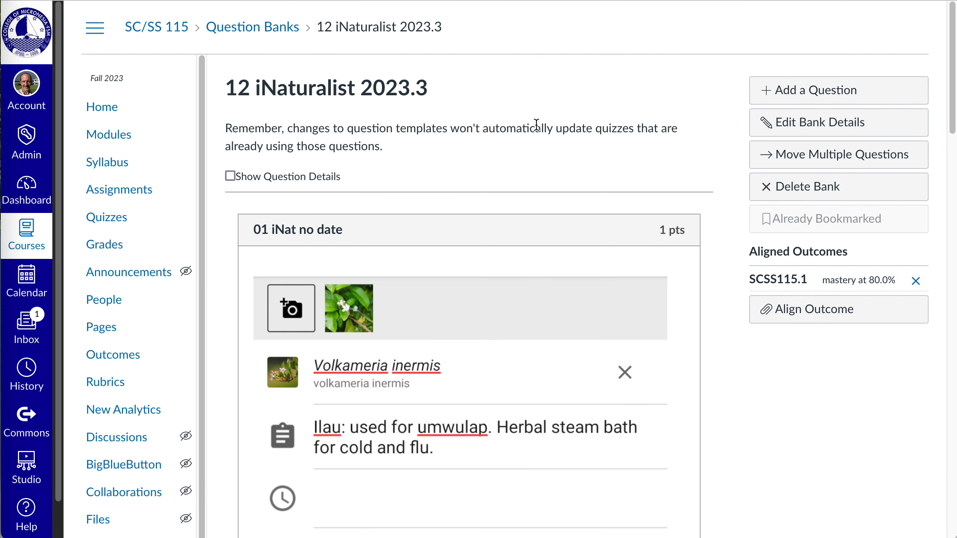
Step: Switch to the MS 150 - Statistics course and open its question banks from the quizzes page
left_click(46, 257)
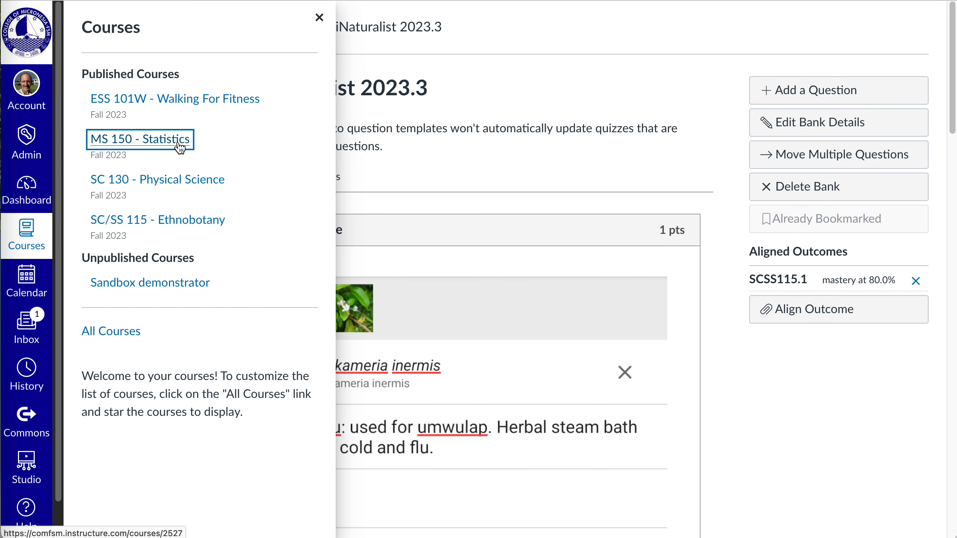
left_click(179, 147)
left_click(106, 274)
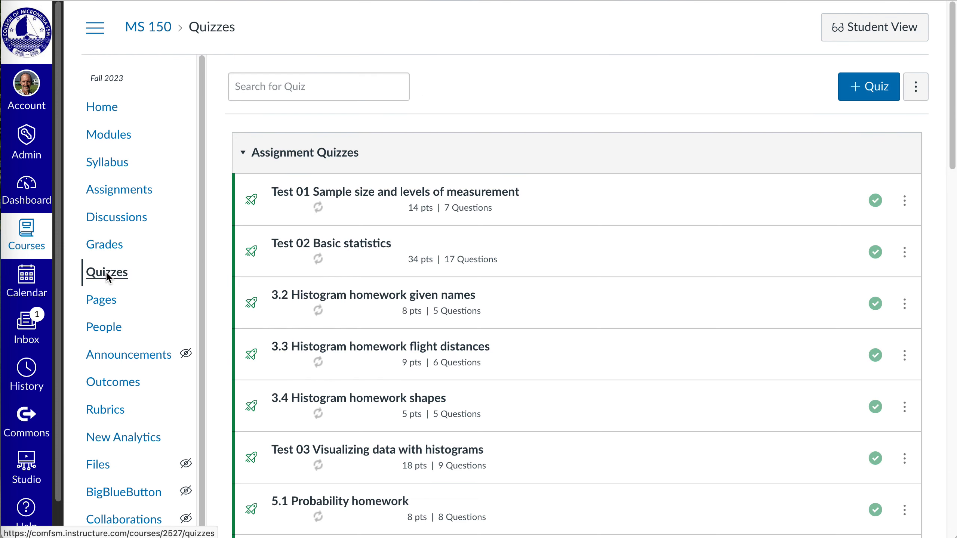
left_click(915, 86)
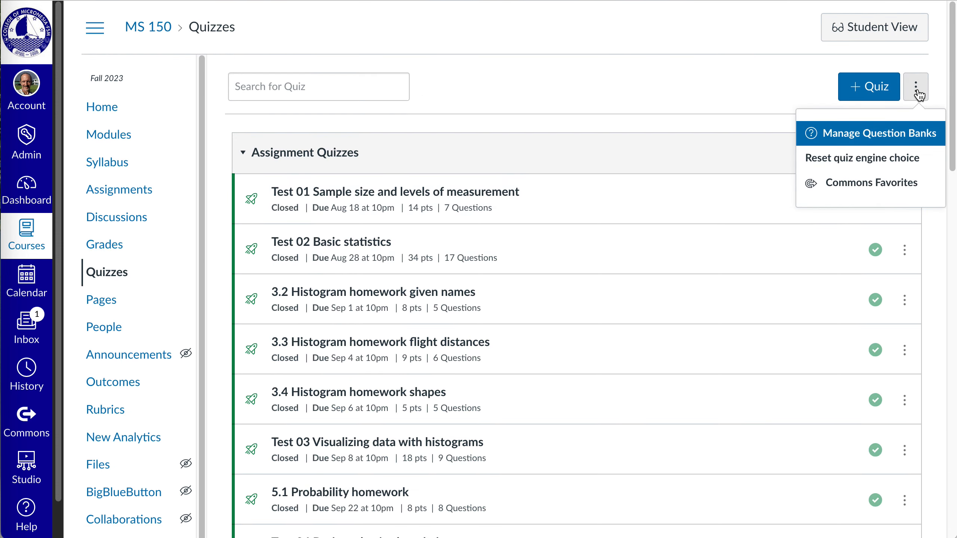
left_click(894, 135)
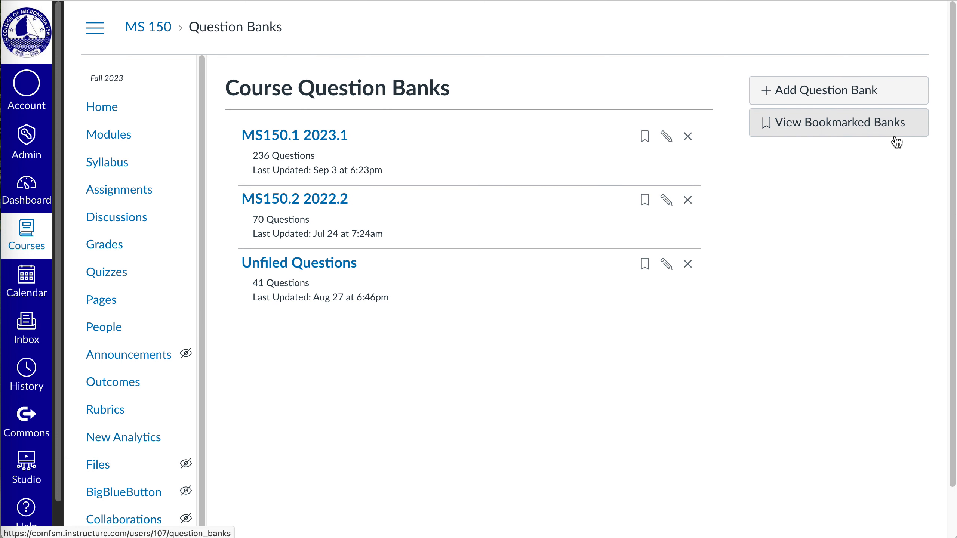
Step: Open the MS150.1 2023.1 question bank, look through its questions and load more beyond 0333 homework
left_click(318, 137)
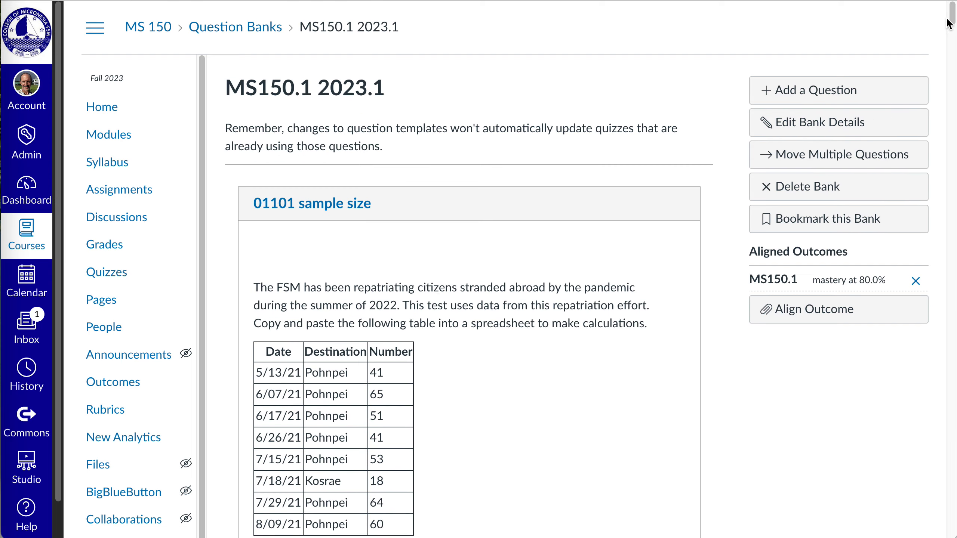
left_click_drag(950, 19, 953, 528)
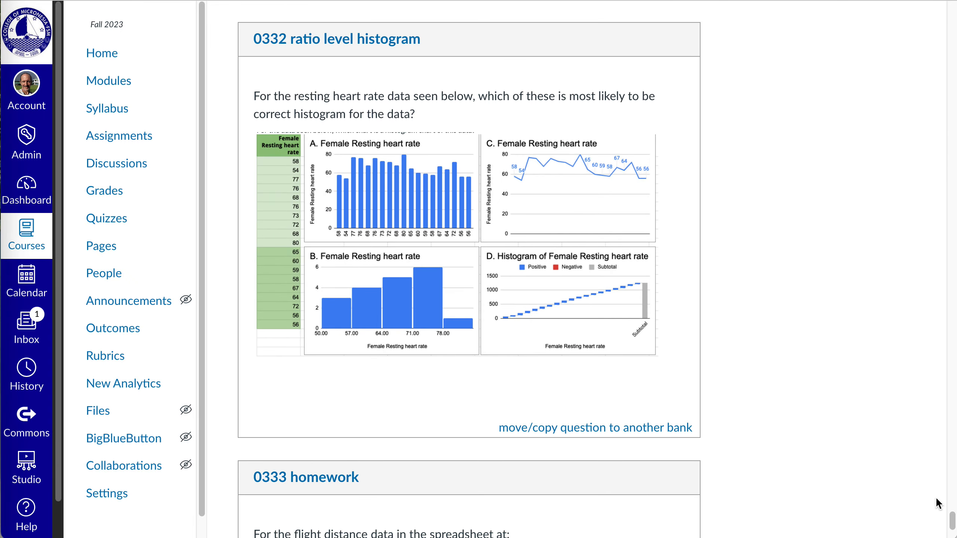
scroll(950, 520, "down", 5)
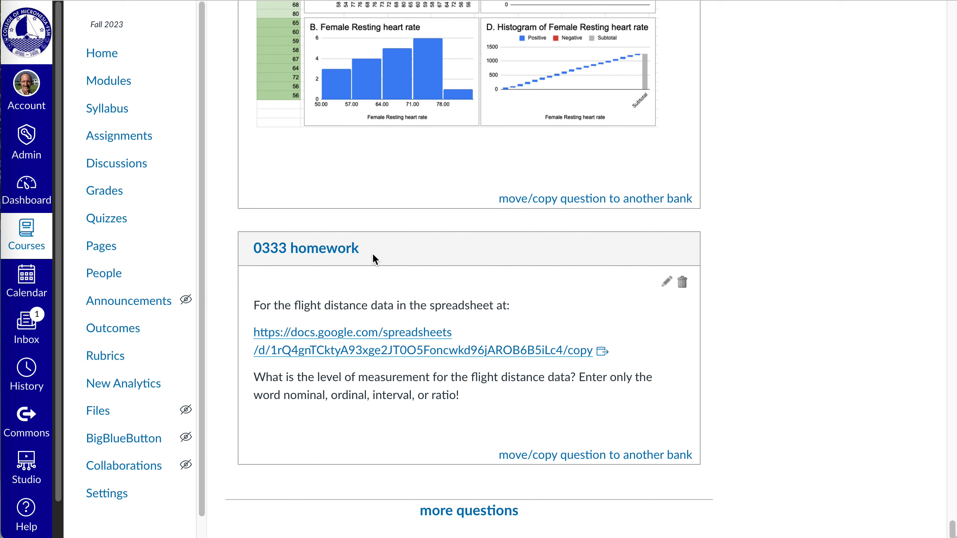
left_click(490, 513)
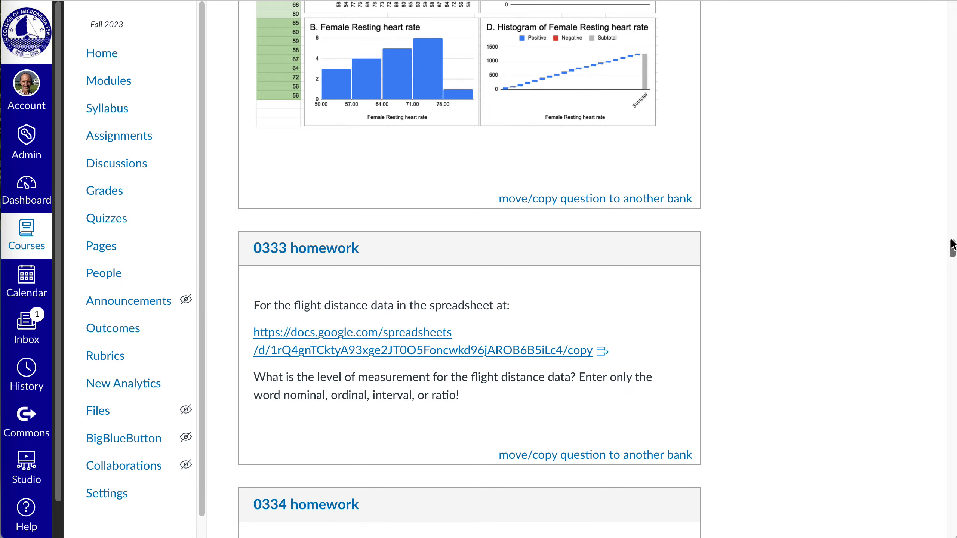
left_click_drag(952, 244, 949, 1)
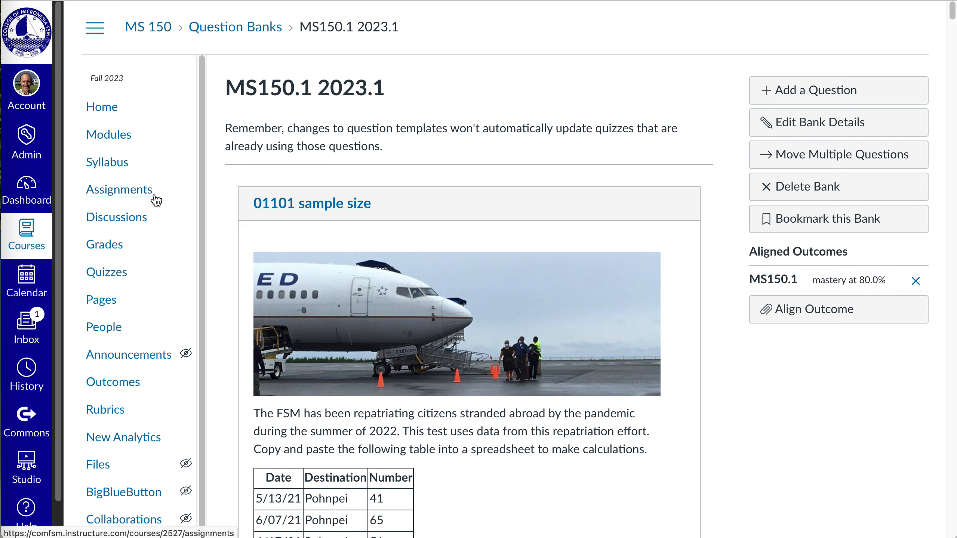
Step: Go to the MS 150 quiz list and look through its assignment and practice quizzes
left_click(117, 278)
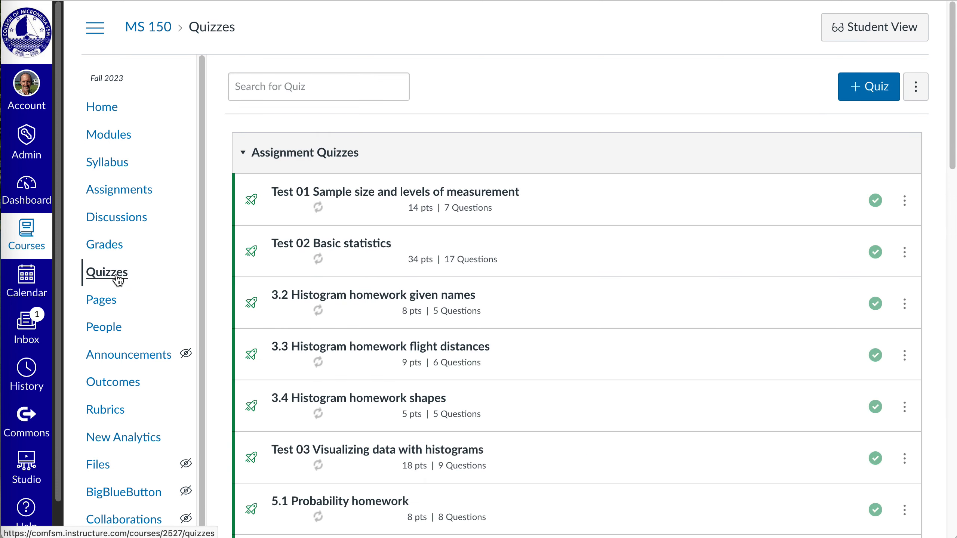
scroll(463, 399, "down", 20)
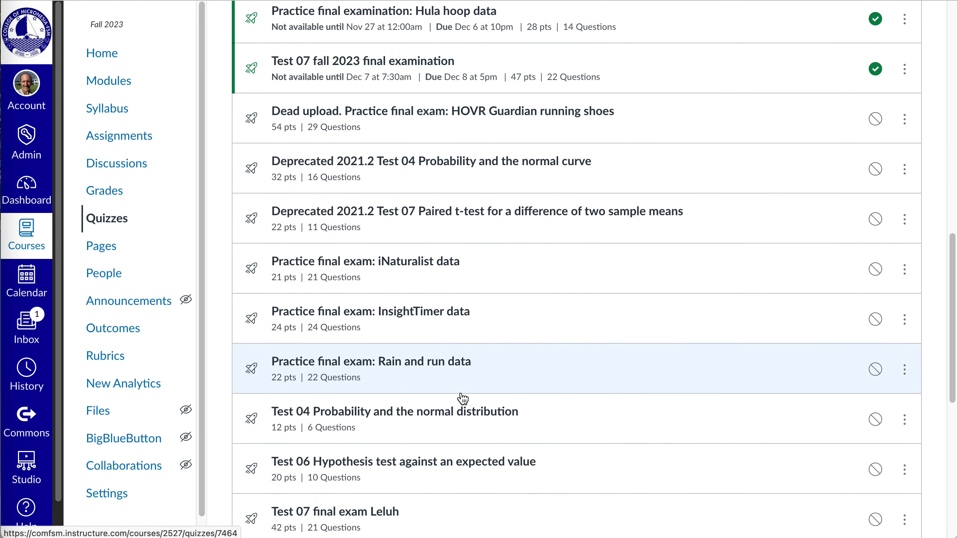
scroll(463, 398, "down", 4)
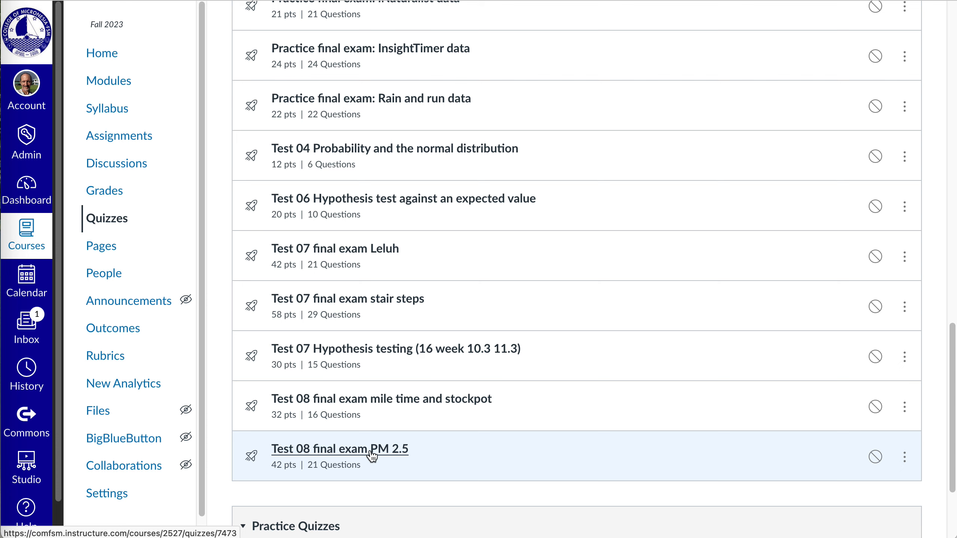
scroll(373, 456, "down", 3)
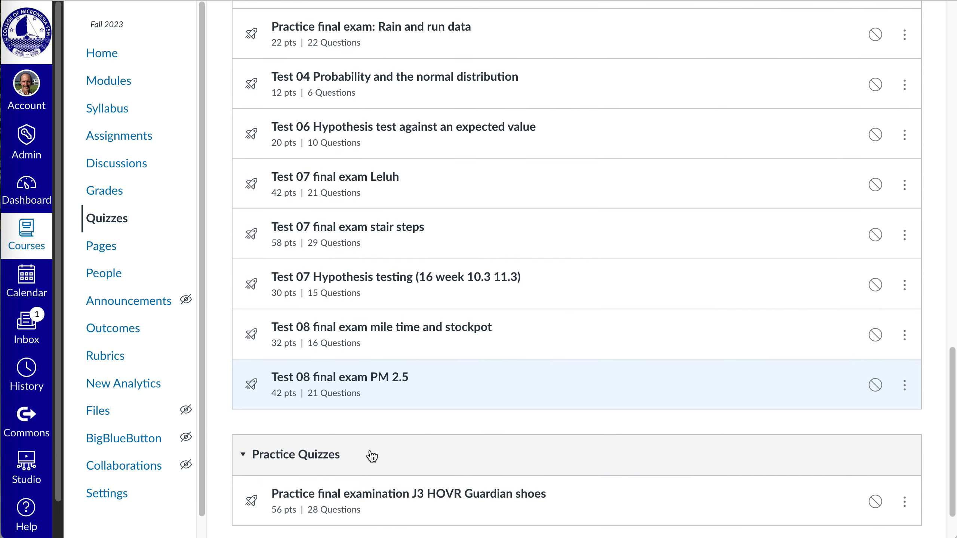
scroll(372, 456, "up", 18)
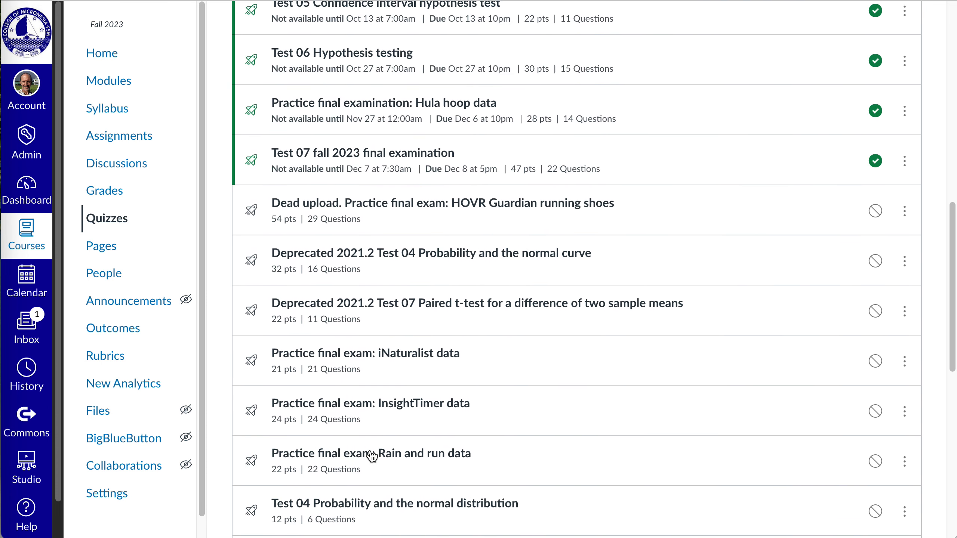
scroll(365, 313, "up", 6)
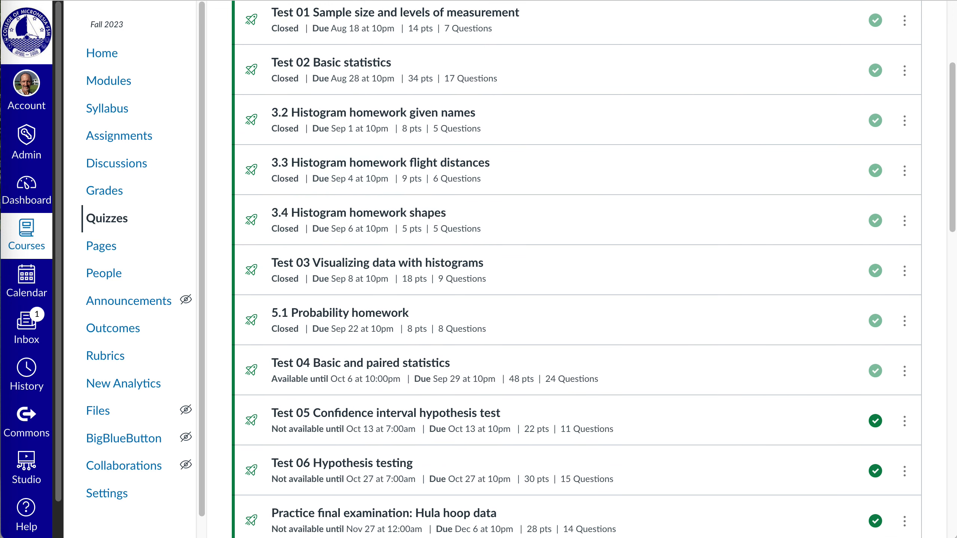
left_click_drag(954, 107, 955, 26)
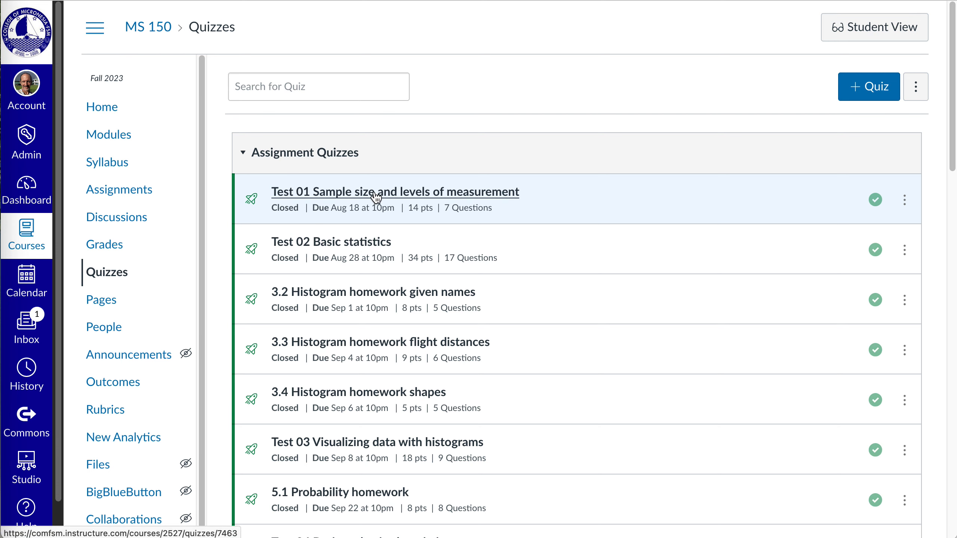
scroll(401, 331, "down", 15)
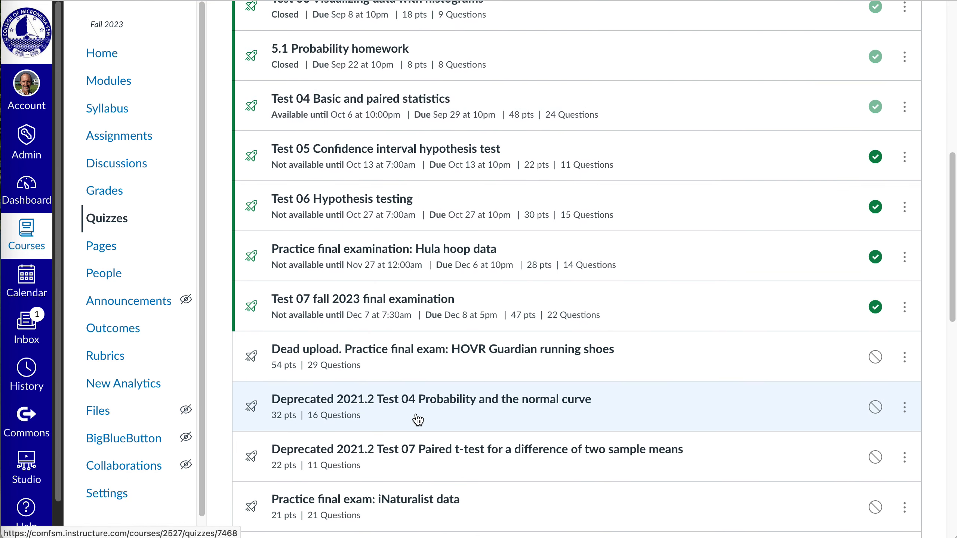
scroll(418, 419, "down", 5)
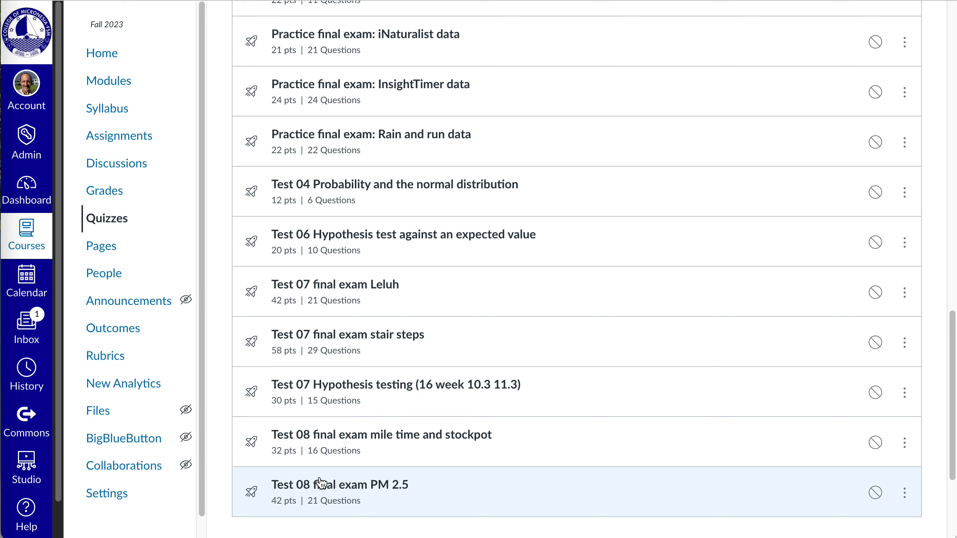
Step: Open Test 08 final exam PM 2.5 for editing and look through its questions to the last one, 13M124
left_click(321, 486)
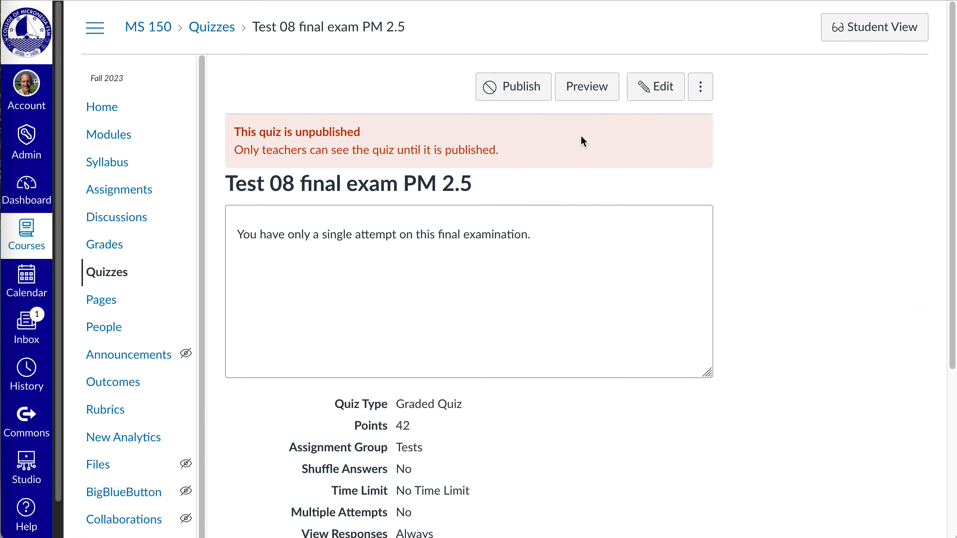
left_click(652, 107)
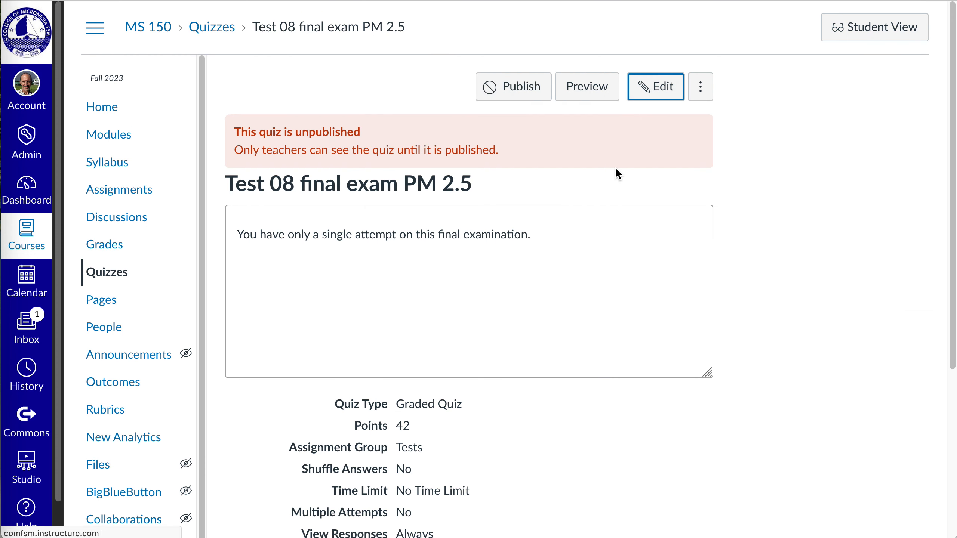
left_click(340, 150)
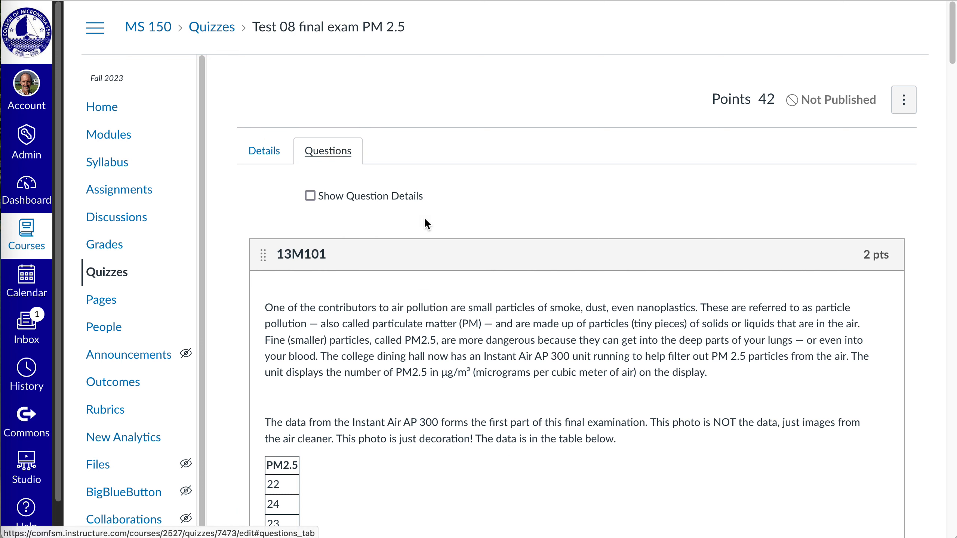
scroll(475, 287, "down", 3)
scroll(477, 293, "up", 3)
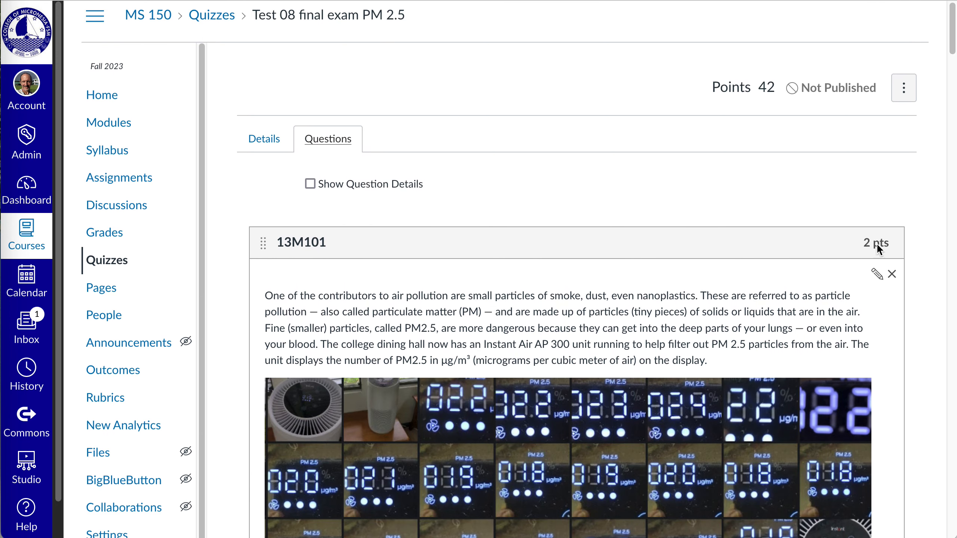
left_click_drag(952, 29, 951, 532)
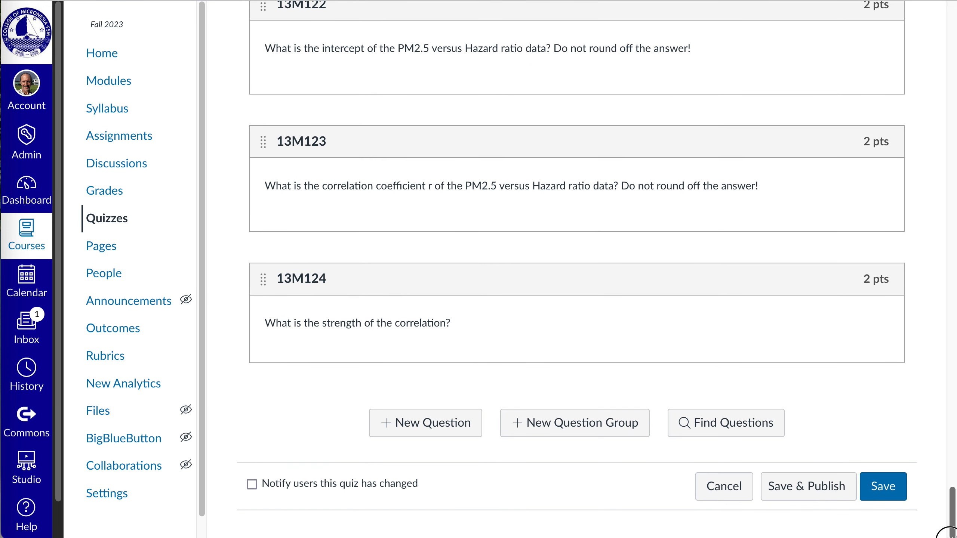
Step: Start a new Formula Question after 13M124, look over its form, and return to the quiz list without saving
left_click(471, 422)
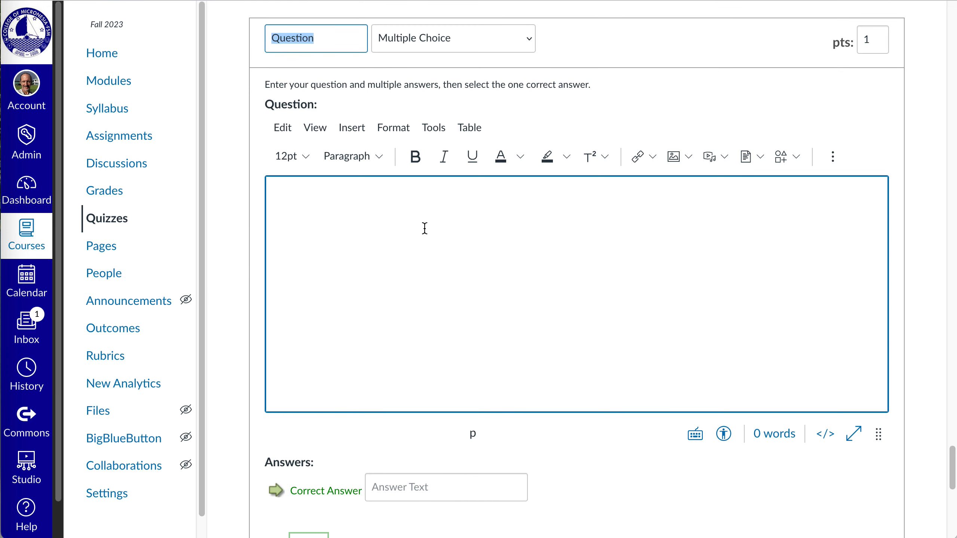
left_click(461, 43)
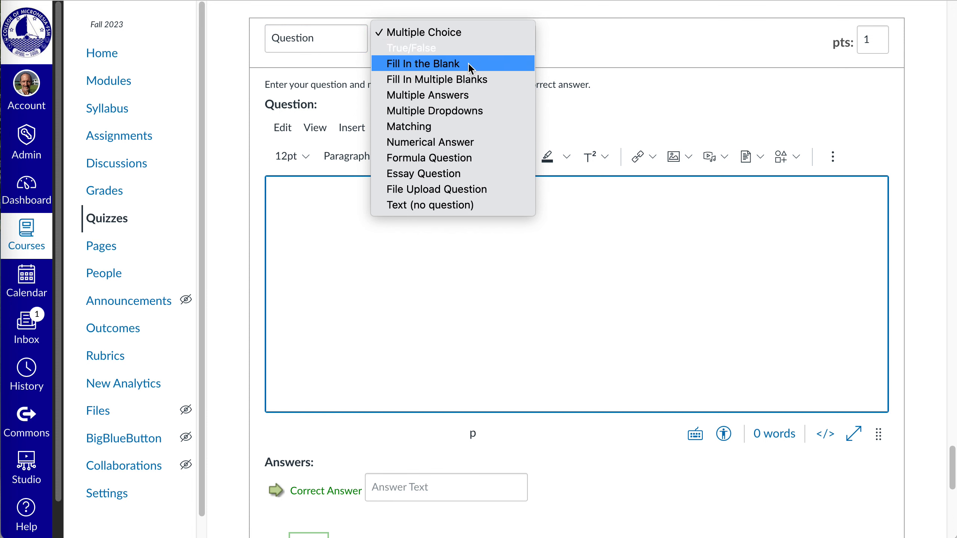
left_click(467, 160)
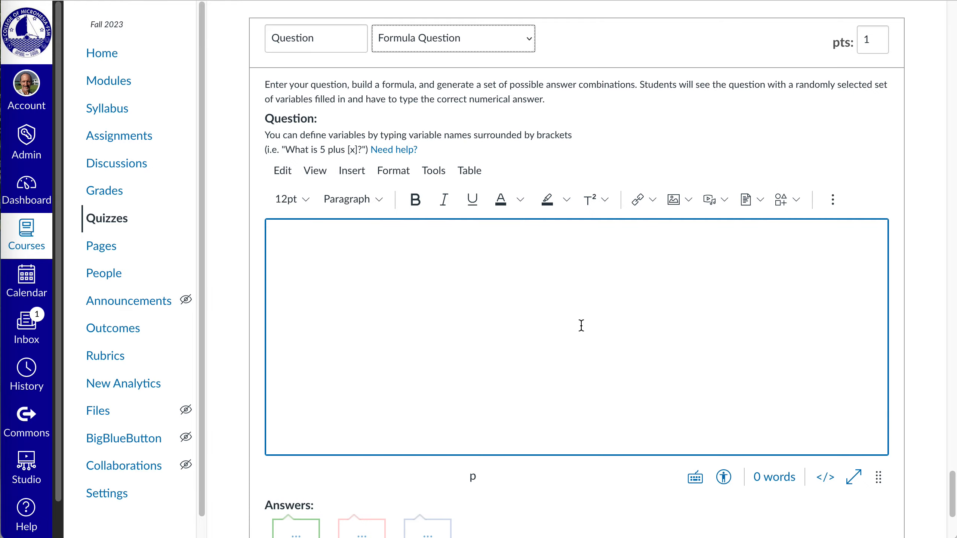
scroll(581, 325, "down", 1)
scroll(581, 325, "up", 2)
left_click_drag(951, 503, 952, 24)
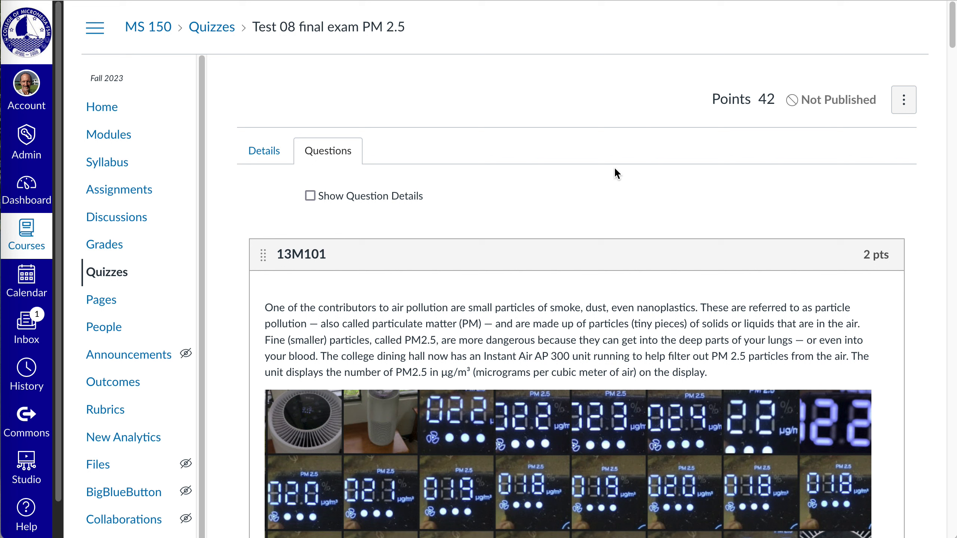
left_click(127, 286)
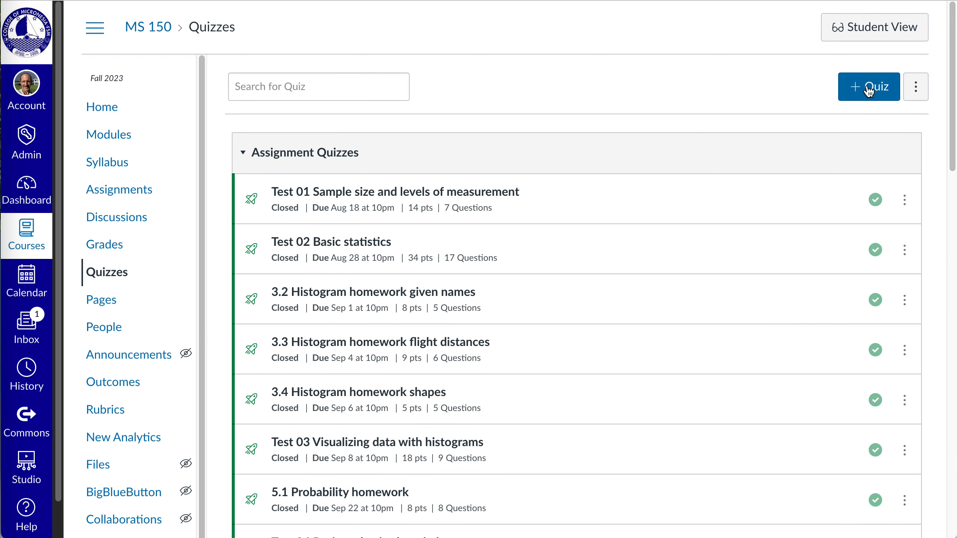
Step: Create a quiz named New quiz with the New Quizzes engine and open it for building
left_click(866, 84)
left_click(390, 216)
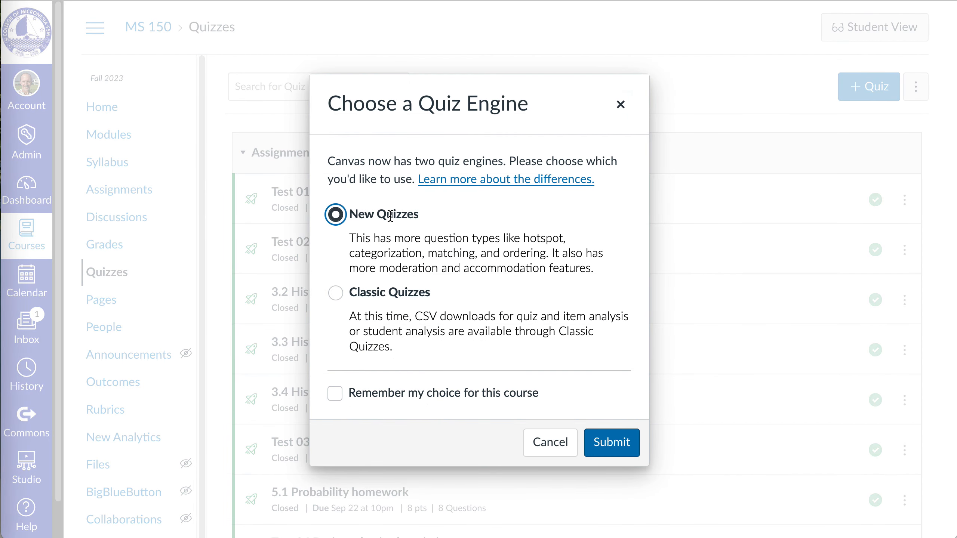
left_click(610, 444)
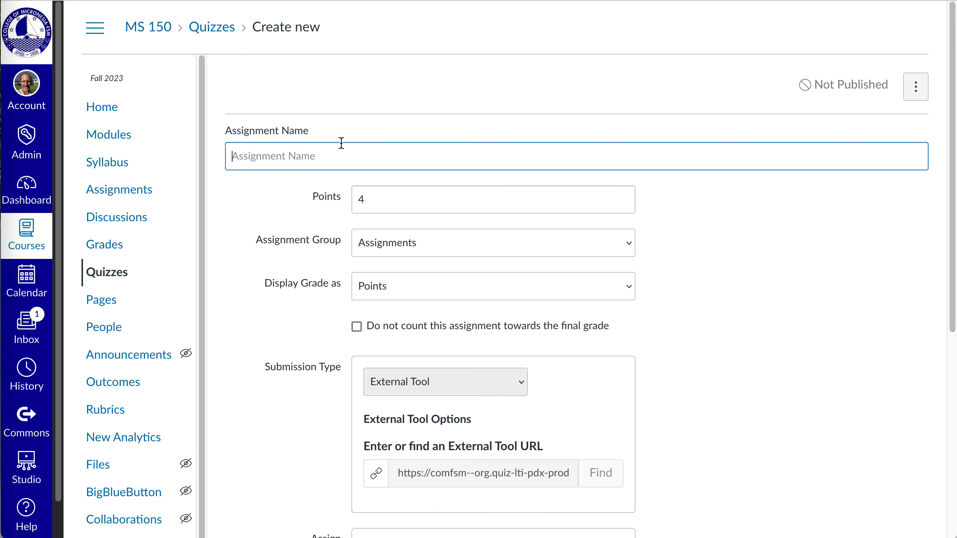
type("New quiz")
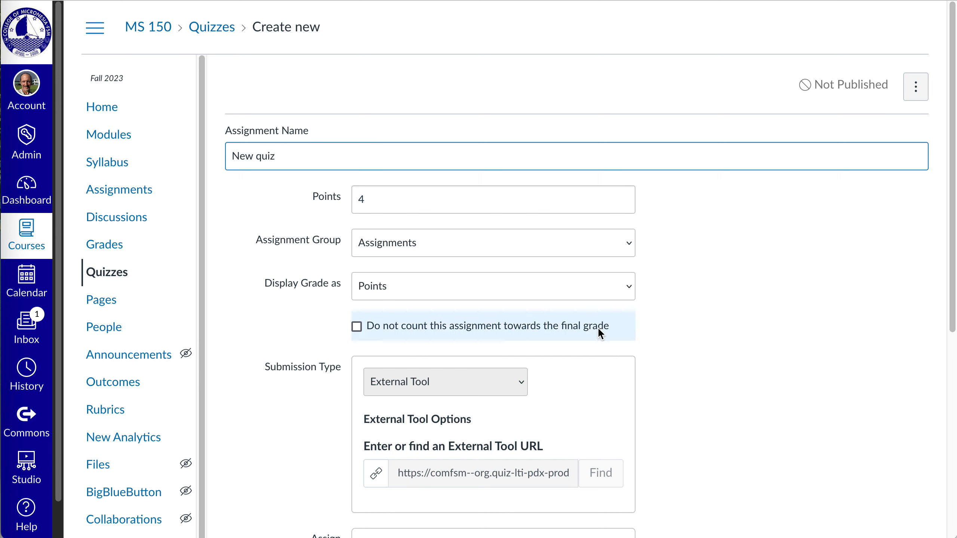
scroll(596, 326, "down", 5)
scroll(672, 420, "down", 4)
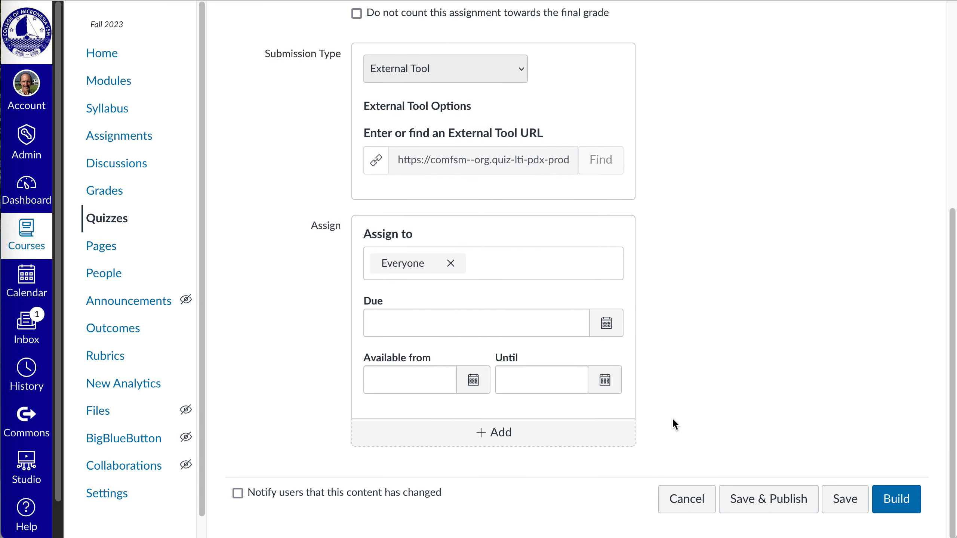
left_click(902, 509)
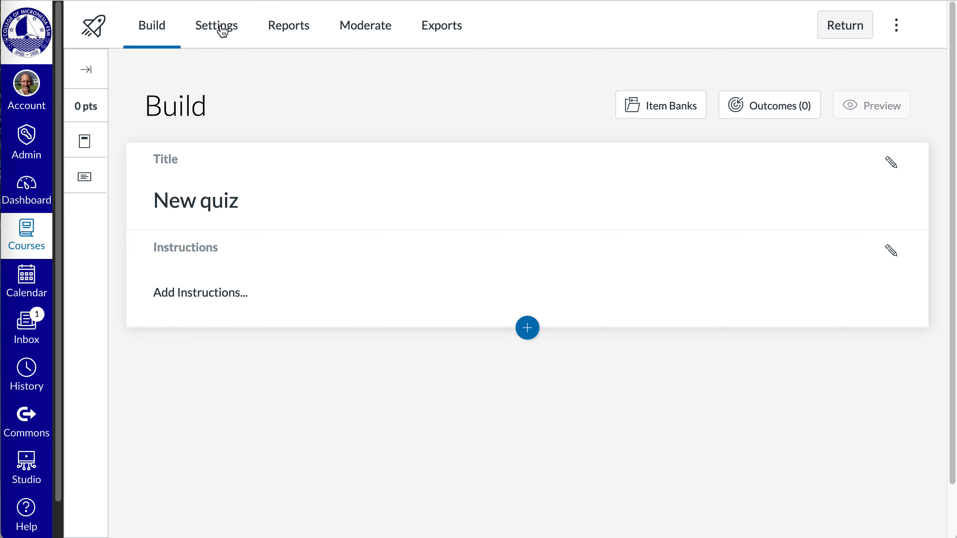
Step: Open the new quiz's settings and review the available options, including Shuffle questions
left_click(222, 30)
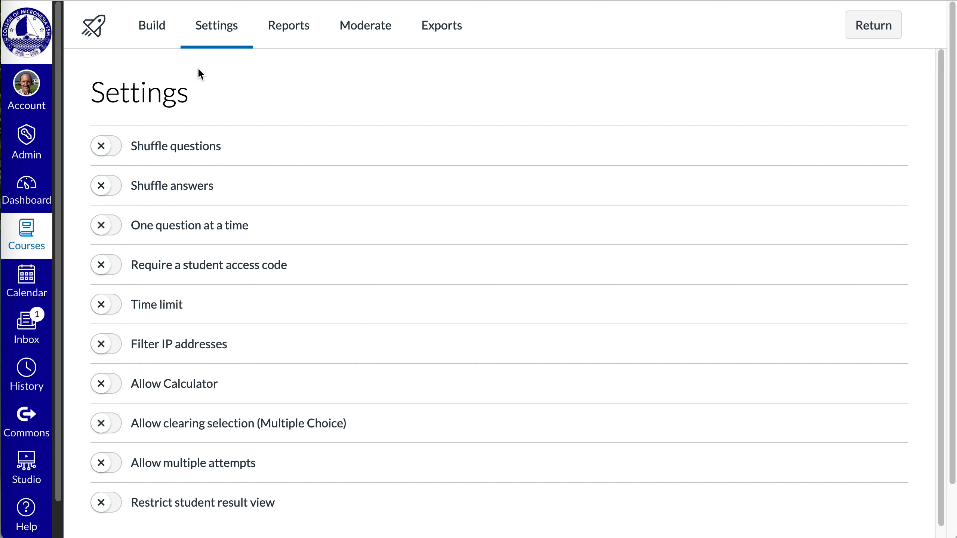
scroll(231, 267, "down", 2)
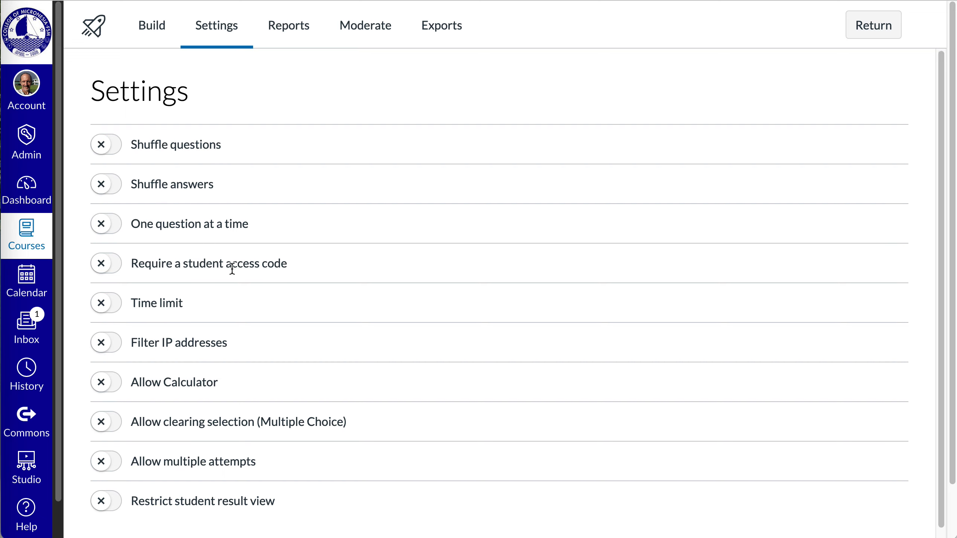
scroll(229, 237, "down", 1)
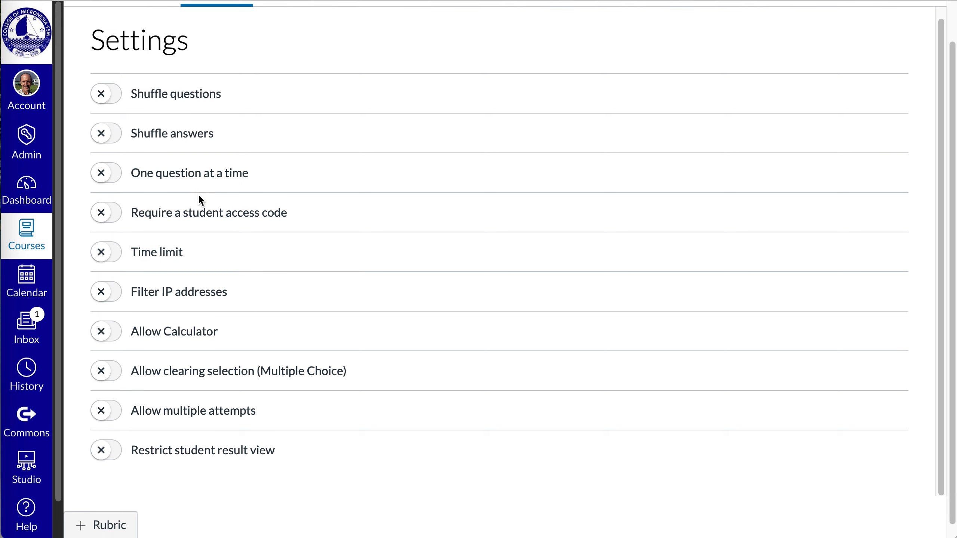
scroll(198, 196, "up", 2)
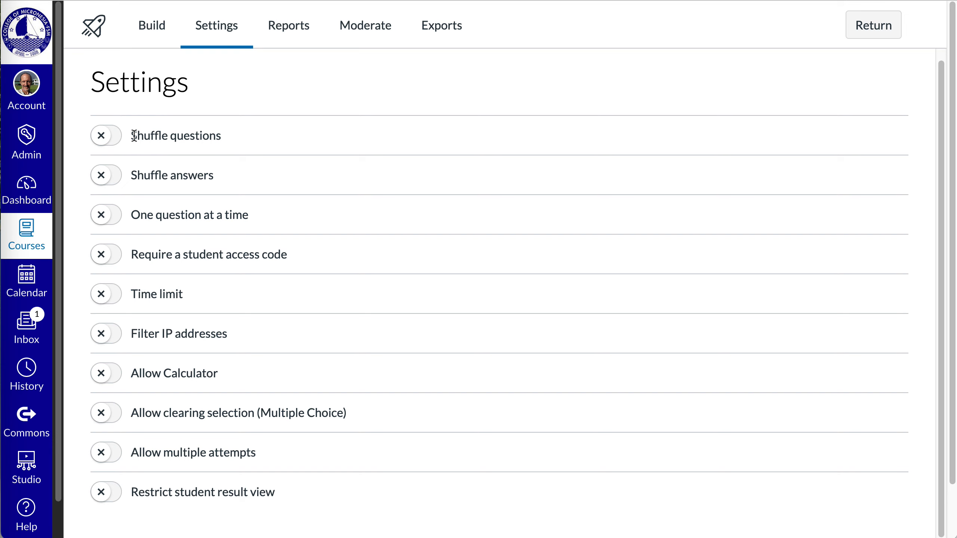
left_click_drag(133, 135, 223, 135)
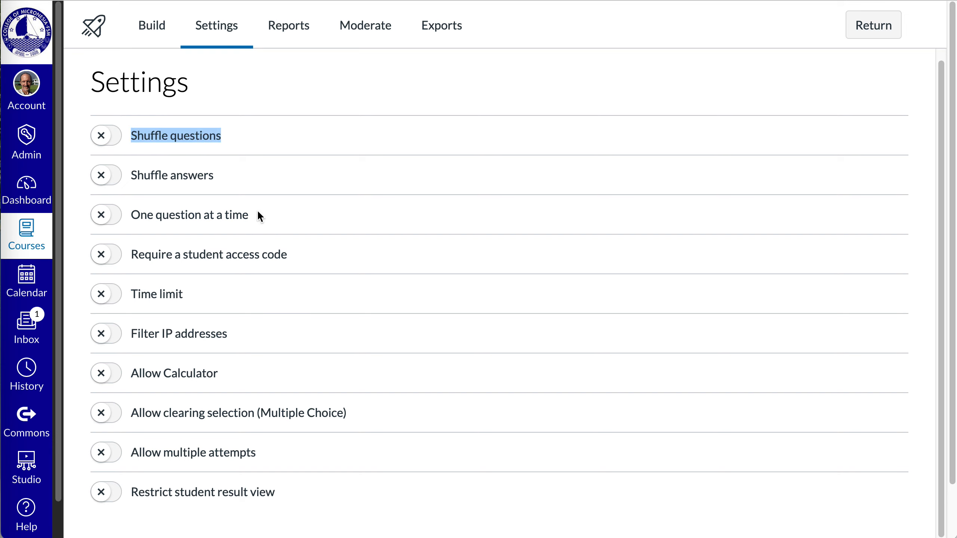
Step: Turn on Shuffle questions and Shuffle answers for the new quiz
scroll(287, 309, "down", 1)
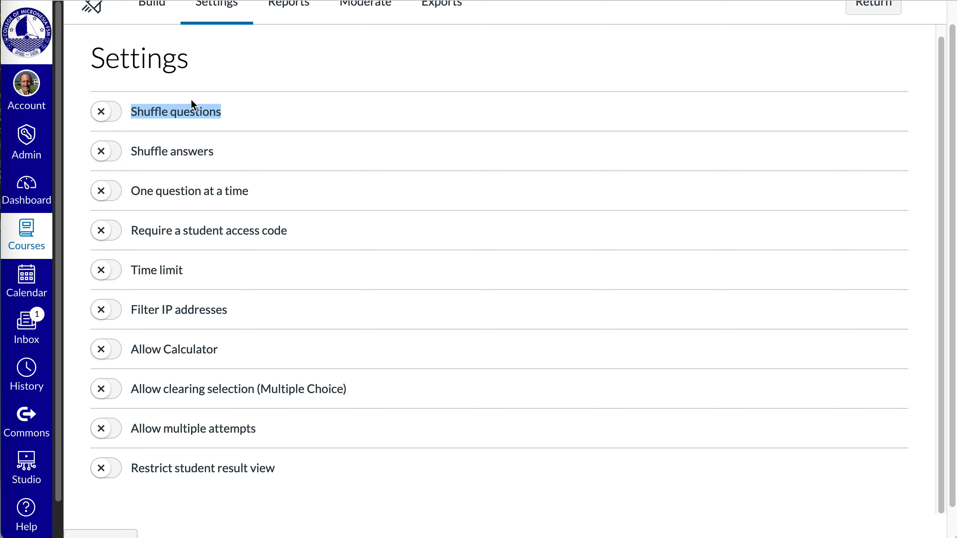
left_click(110, 120)
left_click(115, 154)
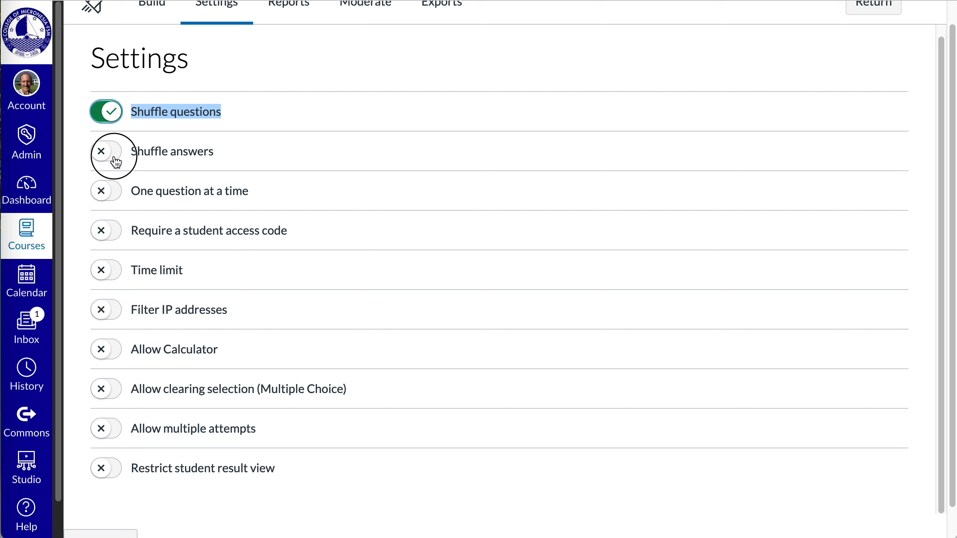
scroll(274, 219, "up", 1)
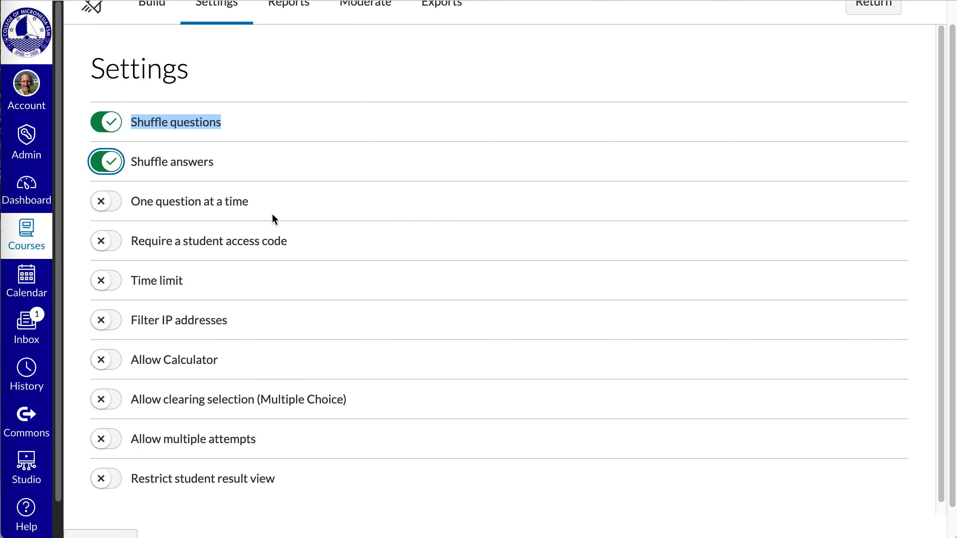
Step: Turn off Shuffle questions and Shuffle answers again and return to the quiz's build page
scroll(273, 218, "up", 2)
left_click(105, 145)
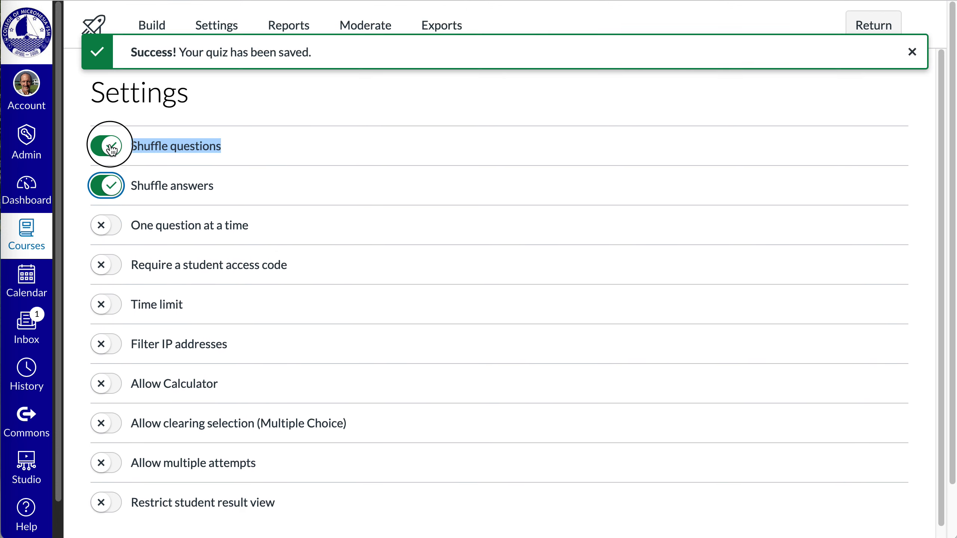
left_click(113, 185)
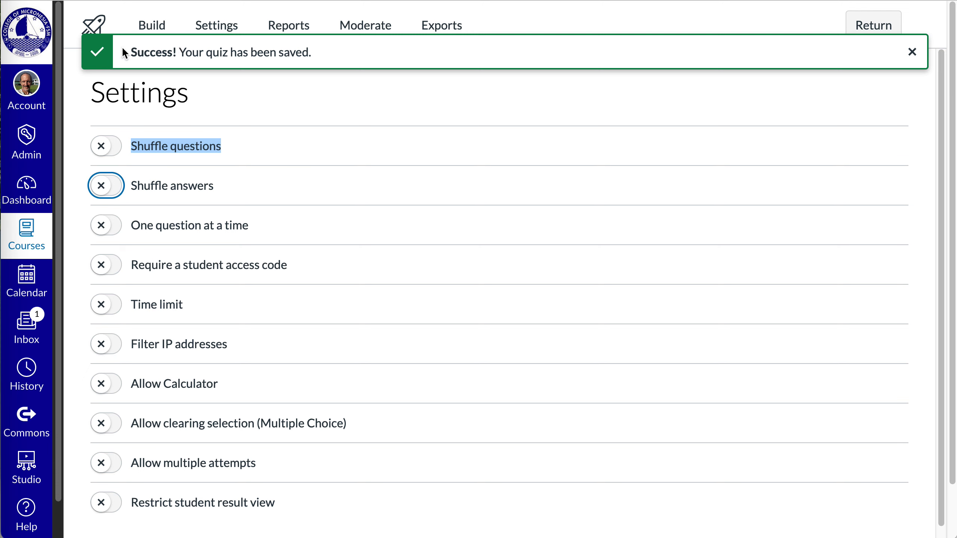
left_click(160, 23)
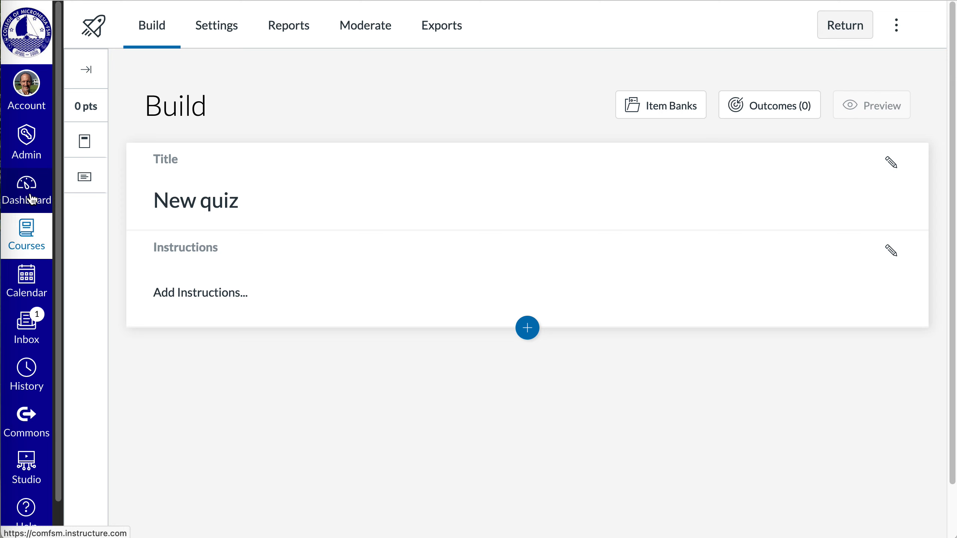
Step: Return to the quiz list and migrate Test 01 Sample size and levels of measurement to New Quizzes
left_click(825, 35)
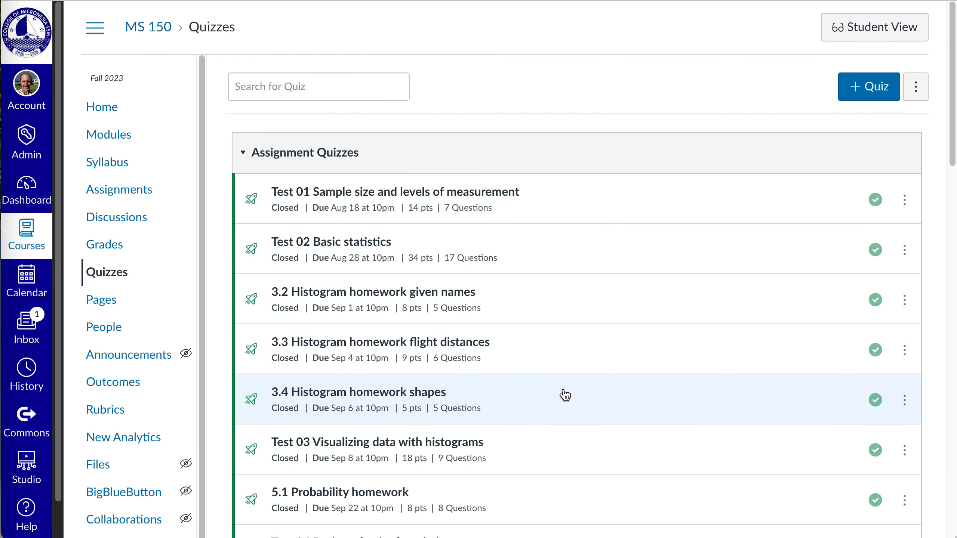
left_click(909, 205)
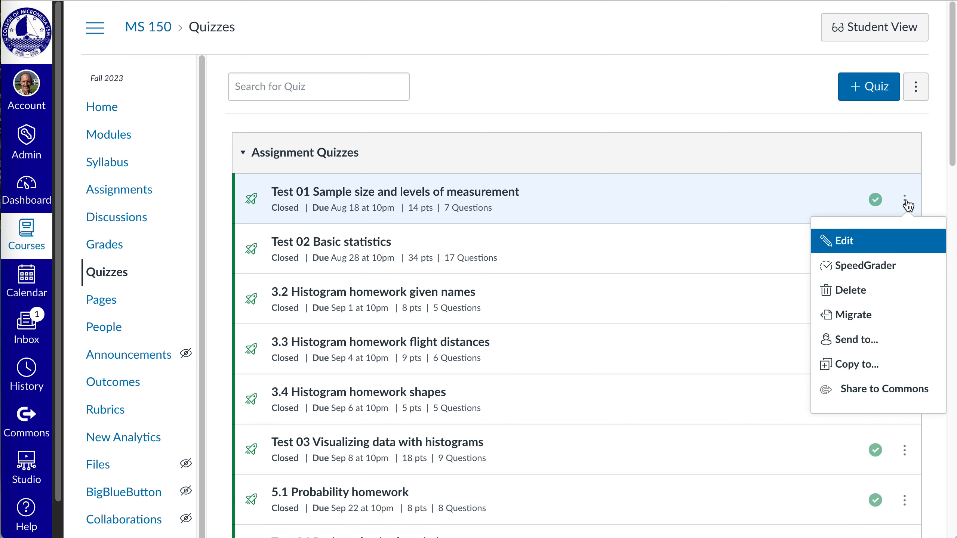
left_click(887, 323)
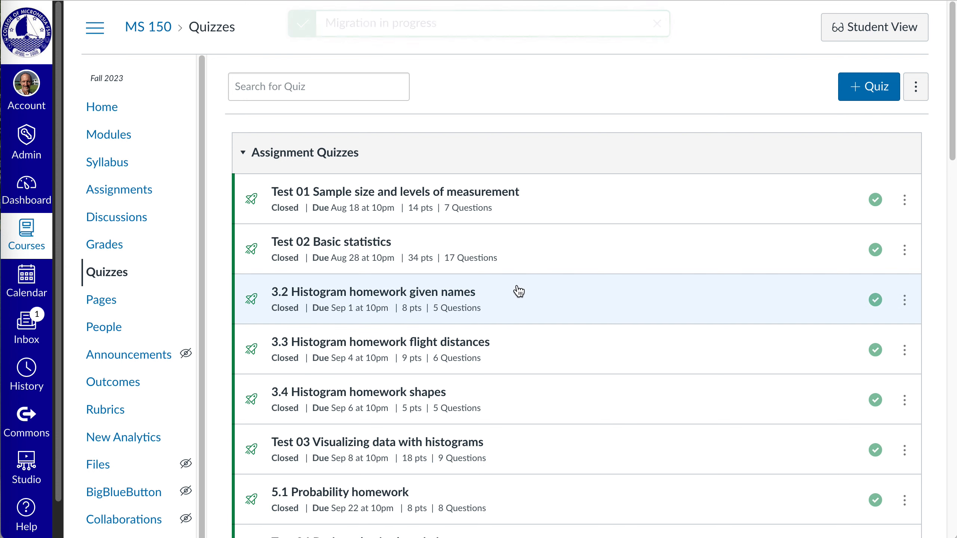
Step: Open the unpublished migrated copy of Test 01 Sample size and levels of measurement in the New Quizzes builder
scroll(523, 299, "down", 8)
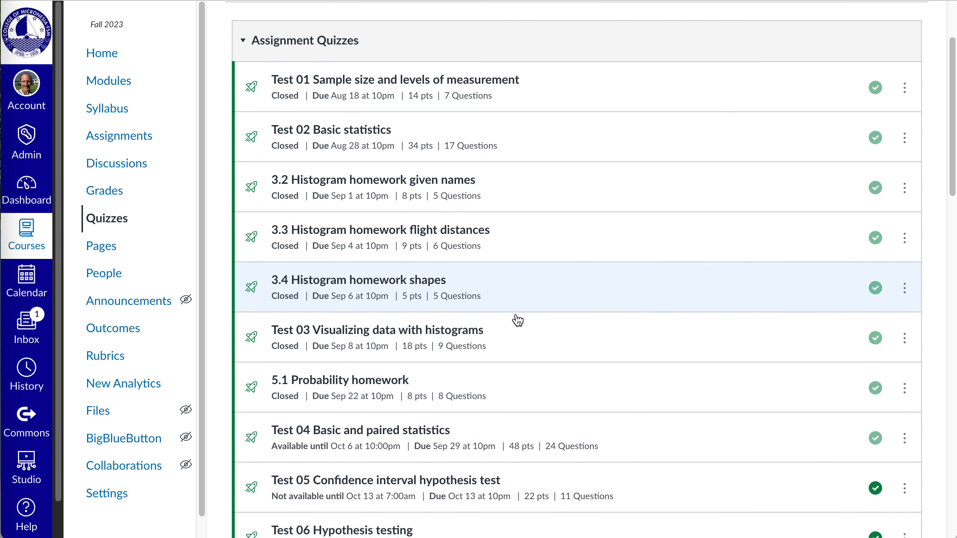
scroll(527, 339, "down", 12)
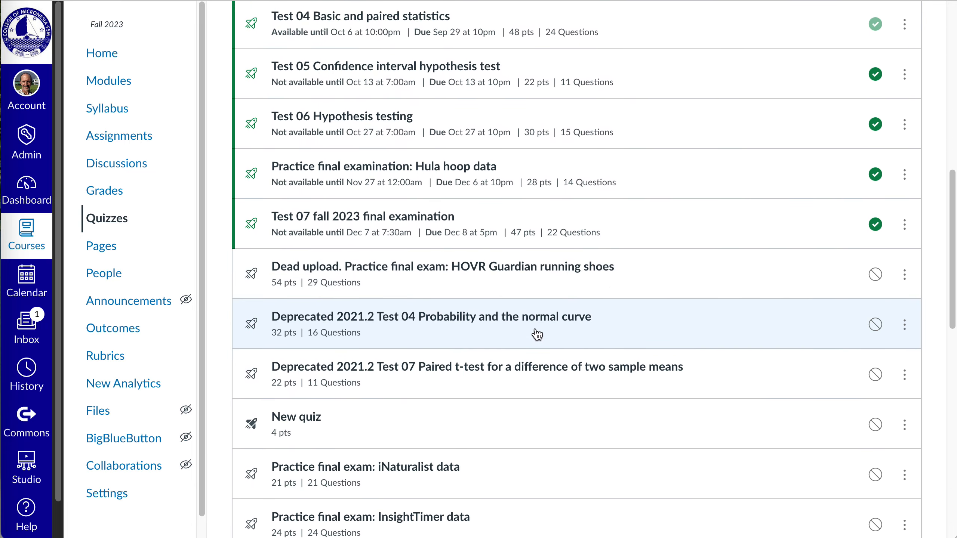
scroll(540, 328, "down", 5)
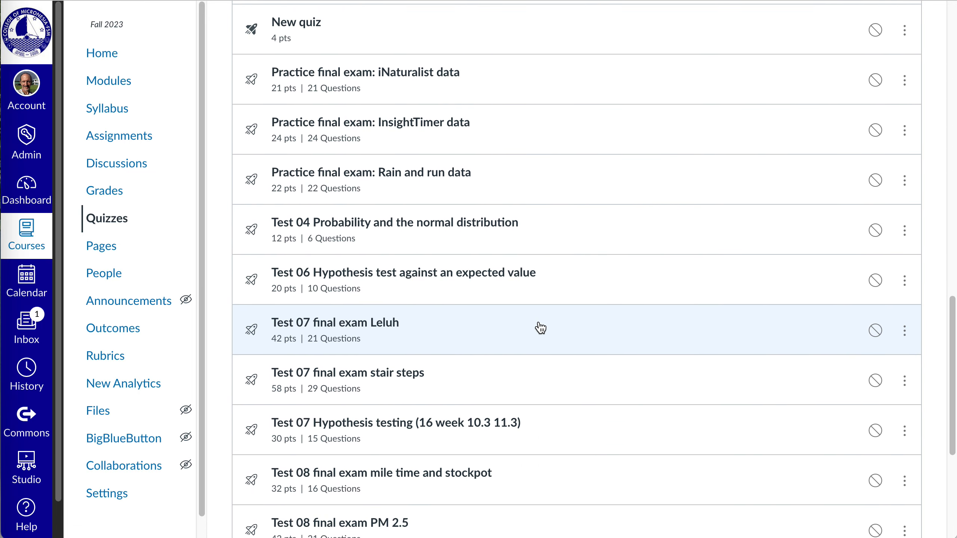
scroll(538, 327, "down", 3)
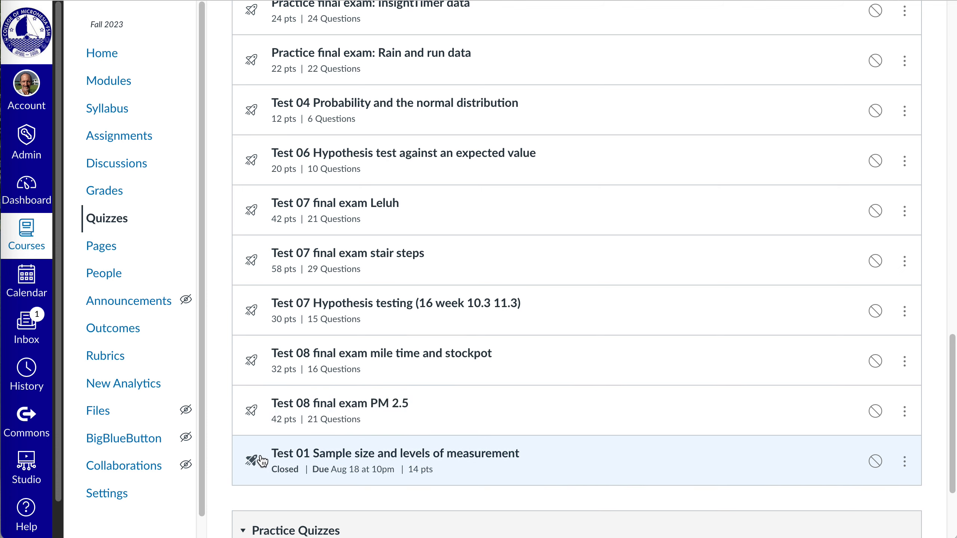
left_click(452, 454)
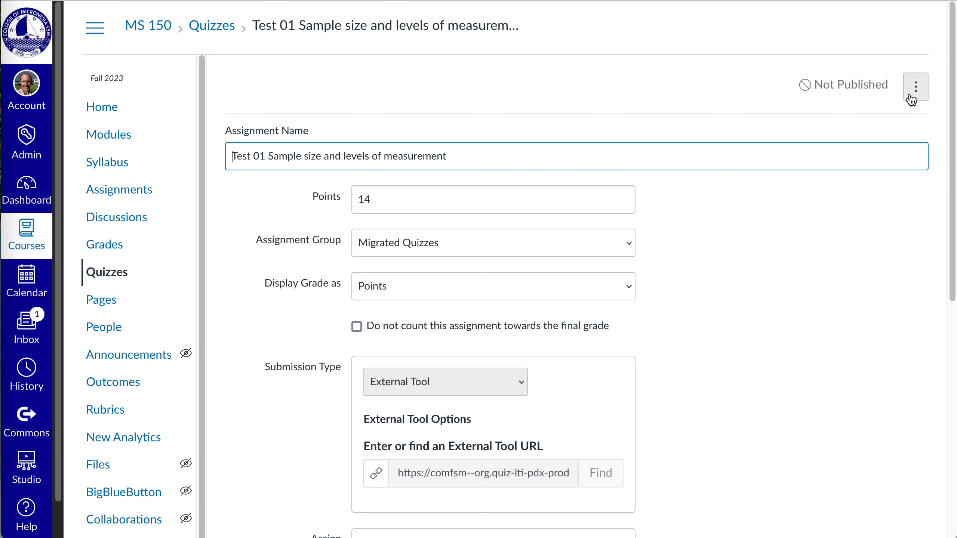
left_click_drag(949, 292, 865, 254)
scroll(492, 309, "down", 10)
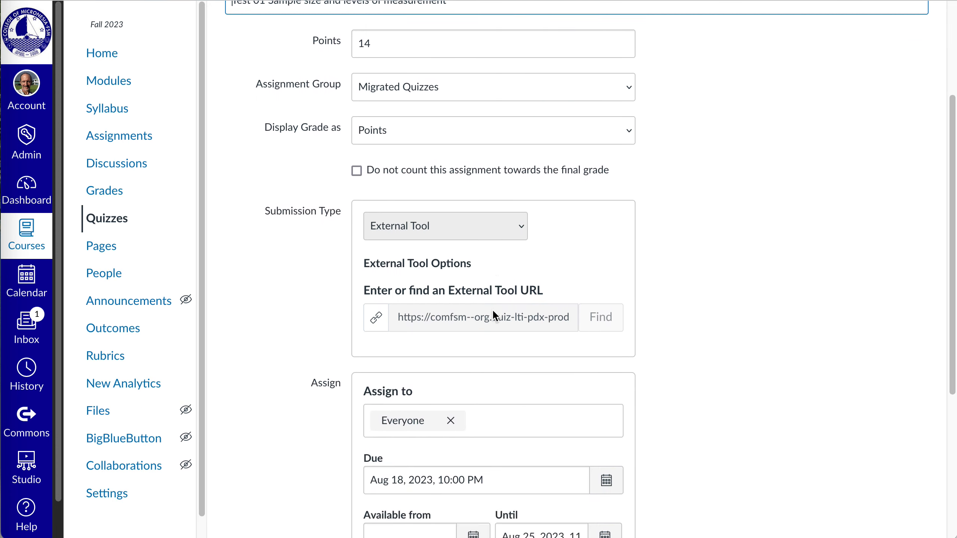
left_click(906, 415)
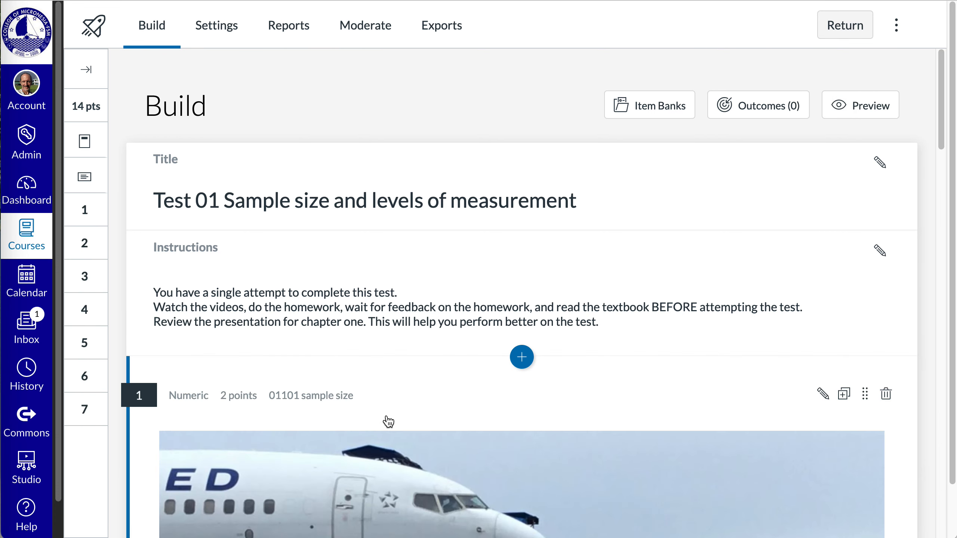
Step: Review the migrated quiz's seven questions, including the repatriation data table, question types and answers
scroll(387, 421, "down", 10)
scroll(390, 409, "down", 5)
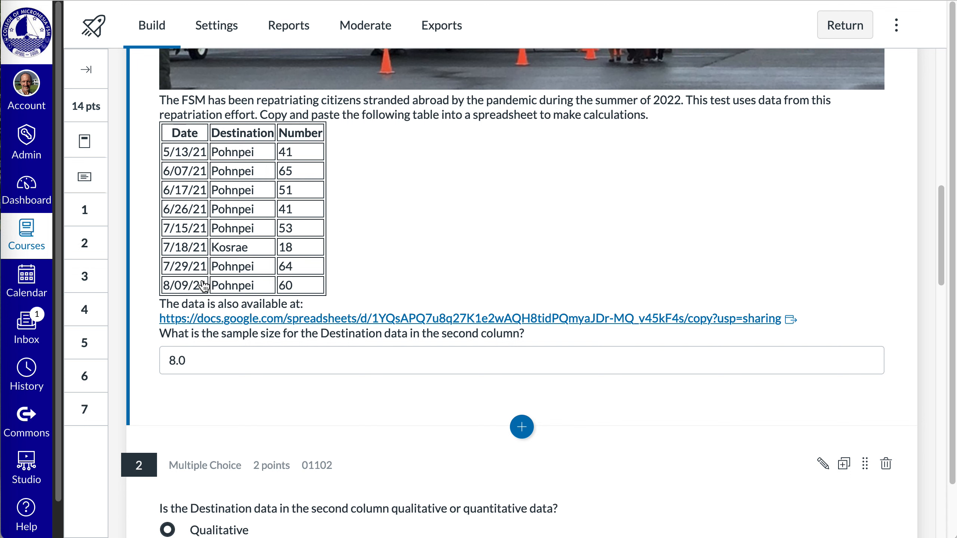
scroll(410, 324, "down", 10)
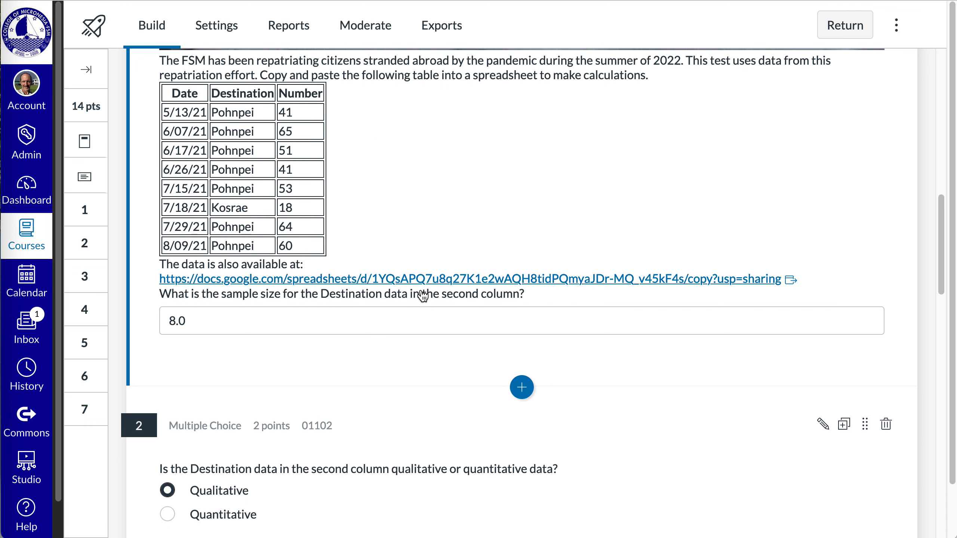
scroll(409, 339, "down", 1)
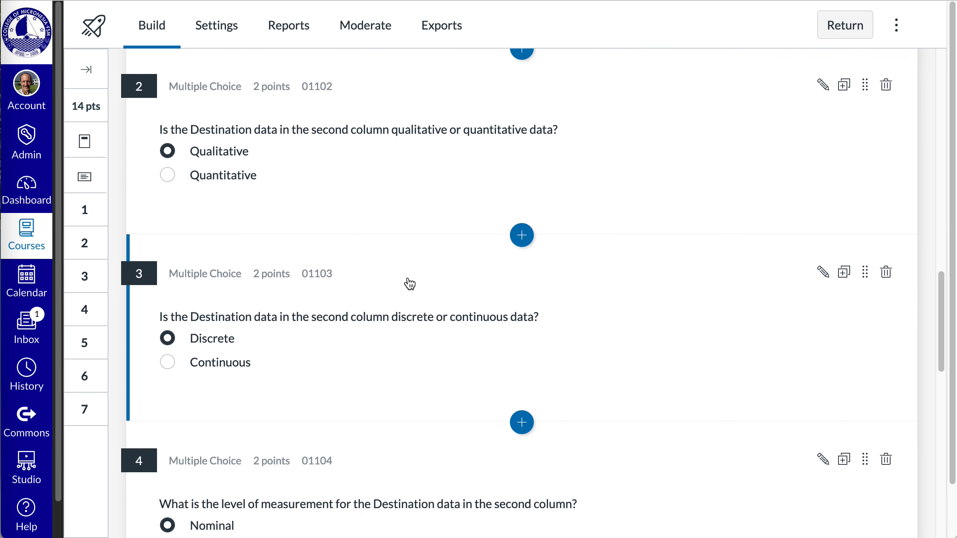
scroll(403, 281, "up", 8)
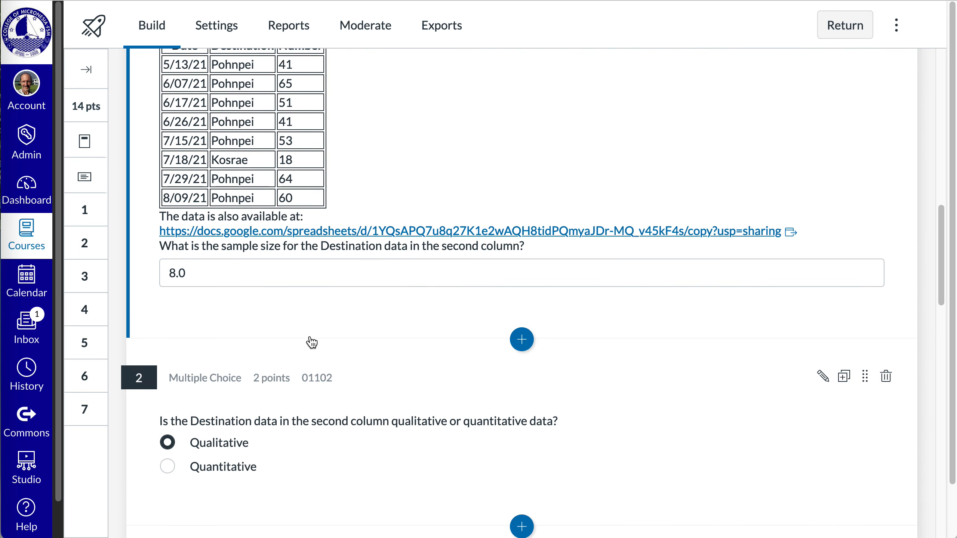
scroll(335, 362, "down", 6)
scroll(337, 360, "down", 10)
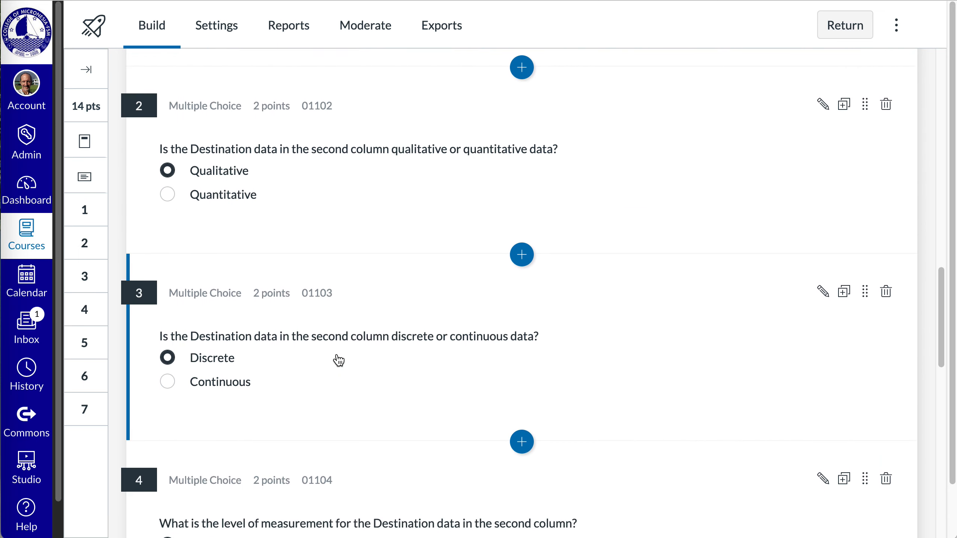
scroll(339, 360, "down", 10)
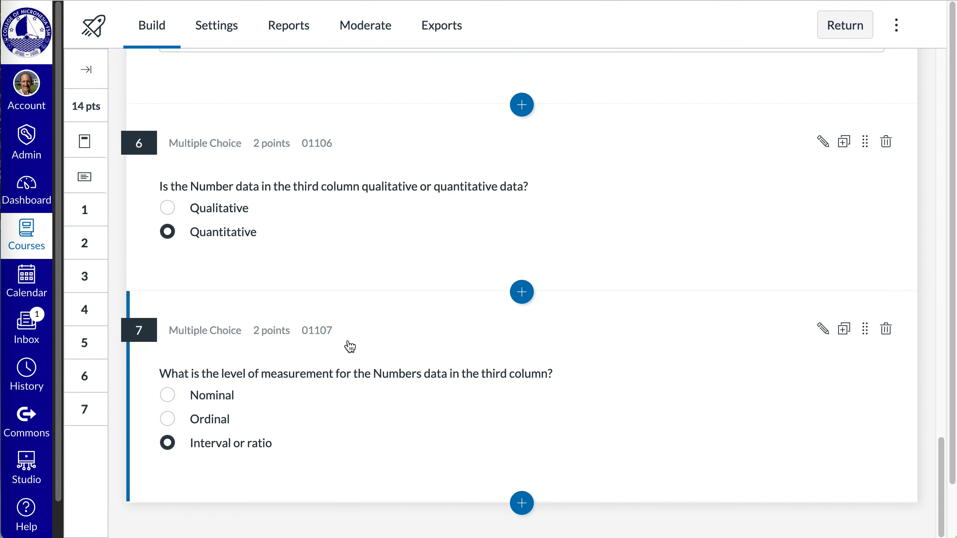
scroll(271, 293, "up", 20)
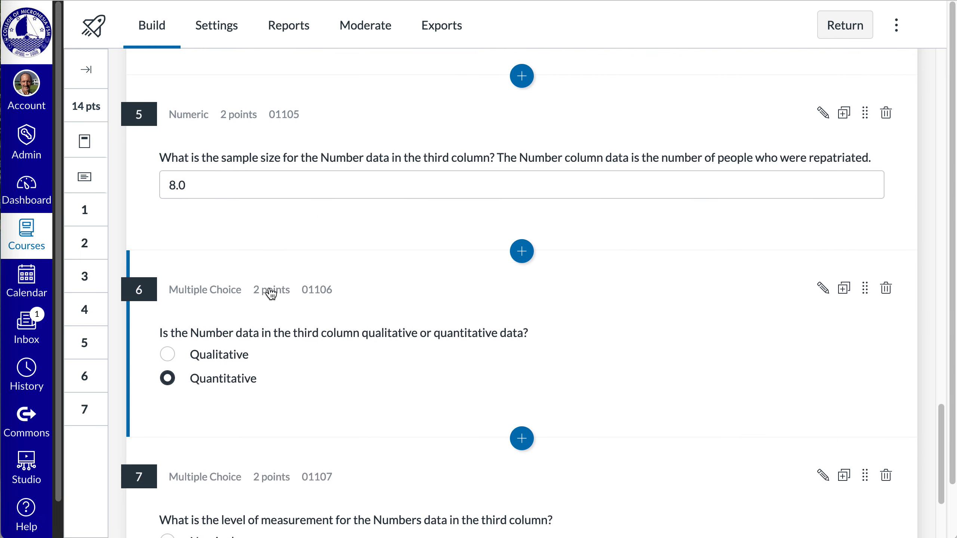
Step: Check the migrated quiz's settings against its question content and return to the build page
left_click(243, 33)
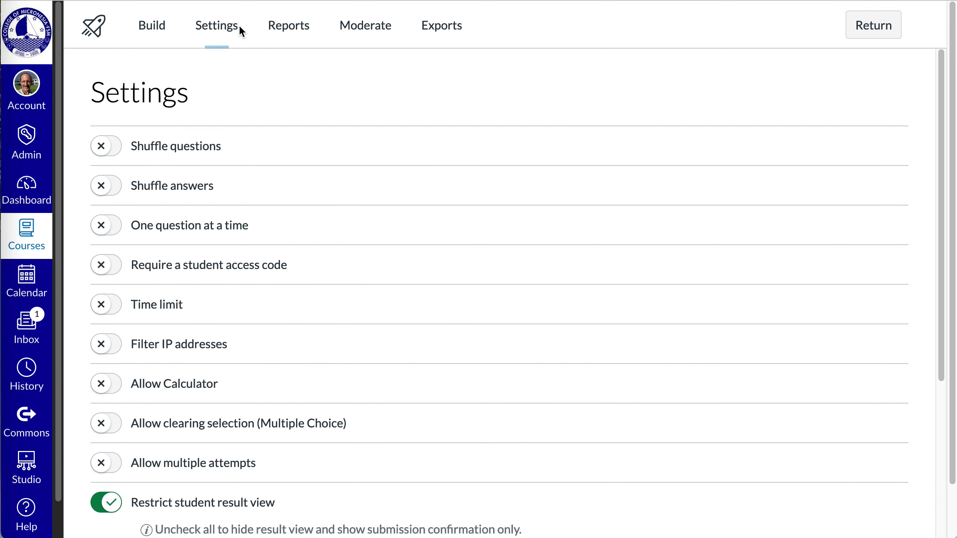
left_click(162, 26)
scroll(339, 322, "down", 4)
scroll(339, 322, "down", 10)
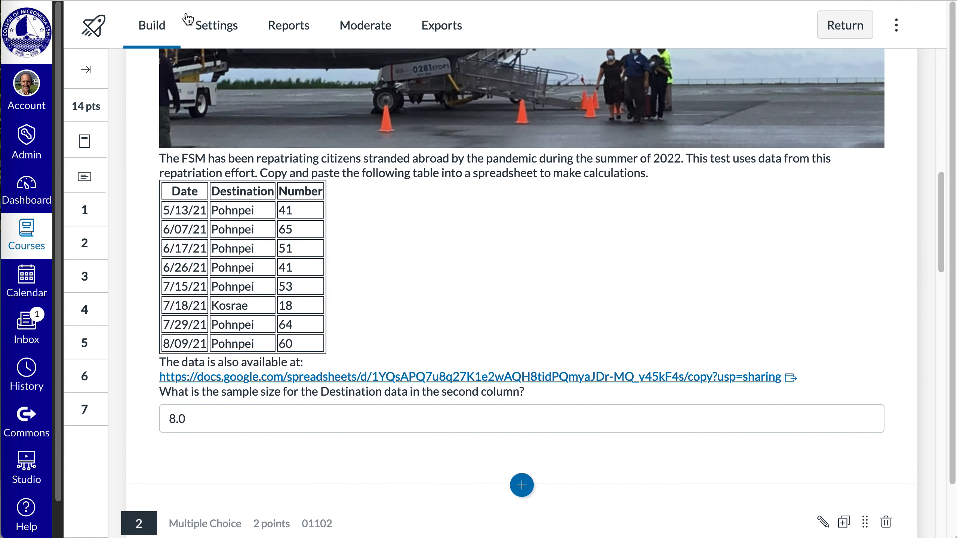
left_click(225, 20)
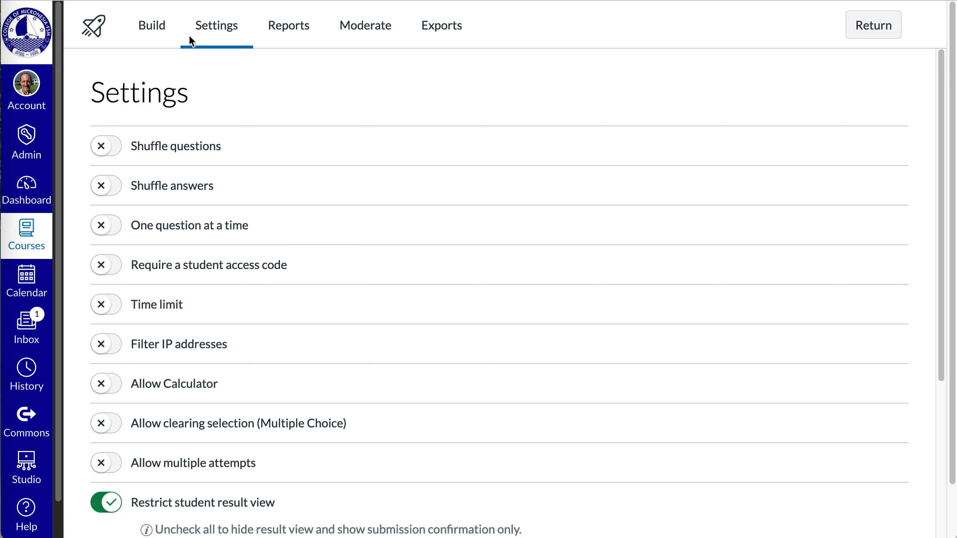
left_click(156, 28)
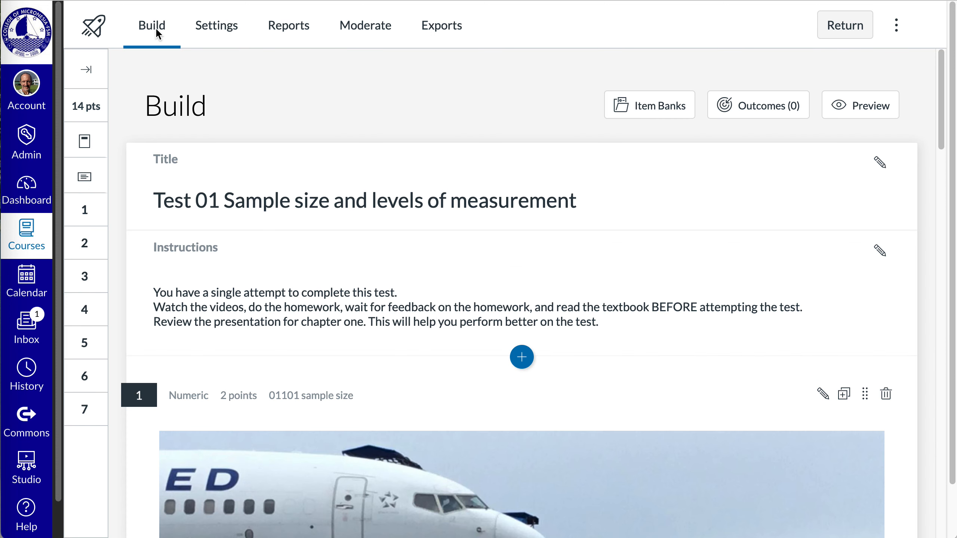
Step: Check the item banks available for this course and close the bank browser
left_click(647, 106)
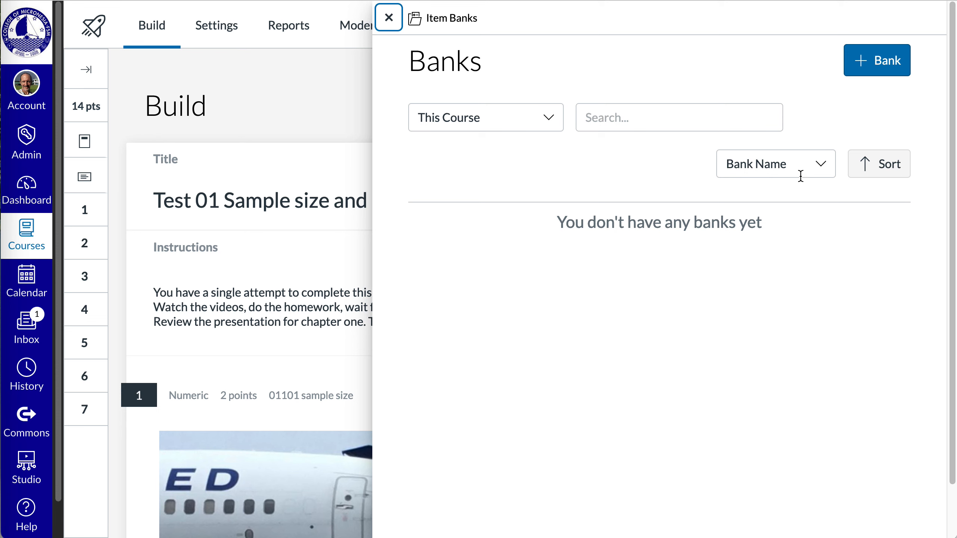
left_click(390, 24)
mouse_move(940, 143)
left_mouse_down()
mouse_move(927, 465)
mouse_move(942, 501)
mouse_move(941, 145)
mouse_move(945, 157)
left_mouse_up()
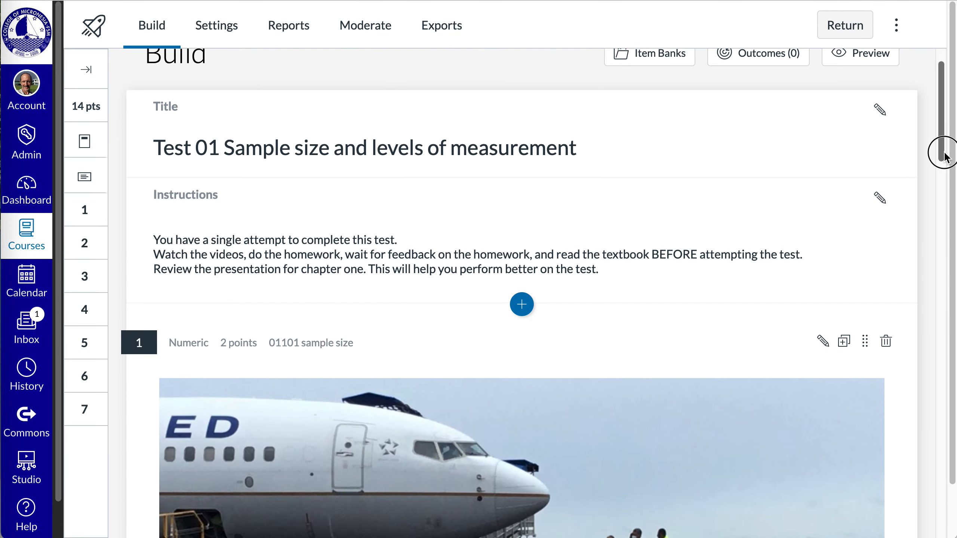
left_click(669, 59)
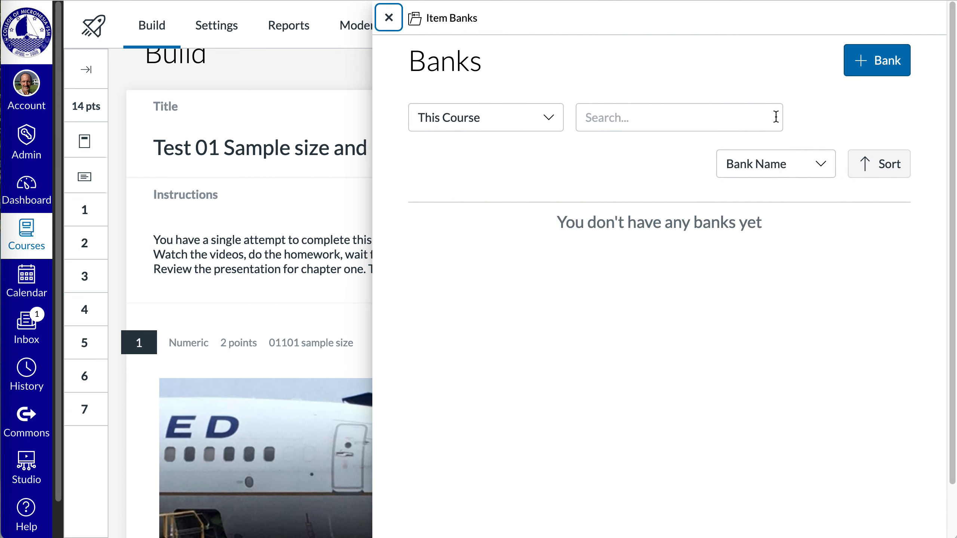
left_click(795, 163)
left_click(754, 53)
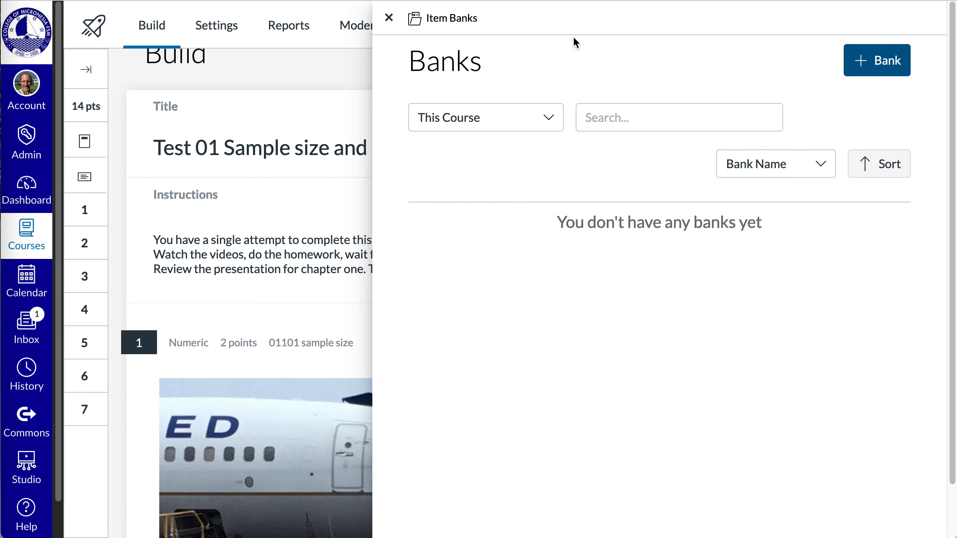
left_click(388, 17)
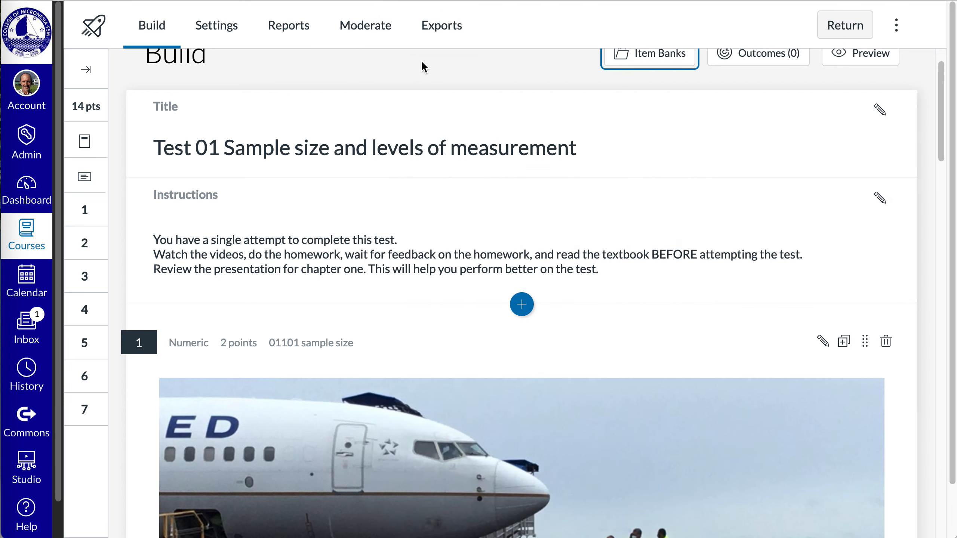
Step: Show the quiz's outcome alignment section and hide it again
left_click(942, 130)
left_click_drag(942, 130, 941, 109)
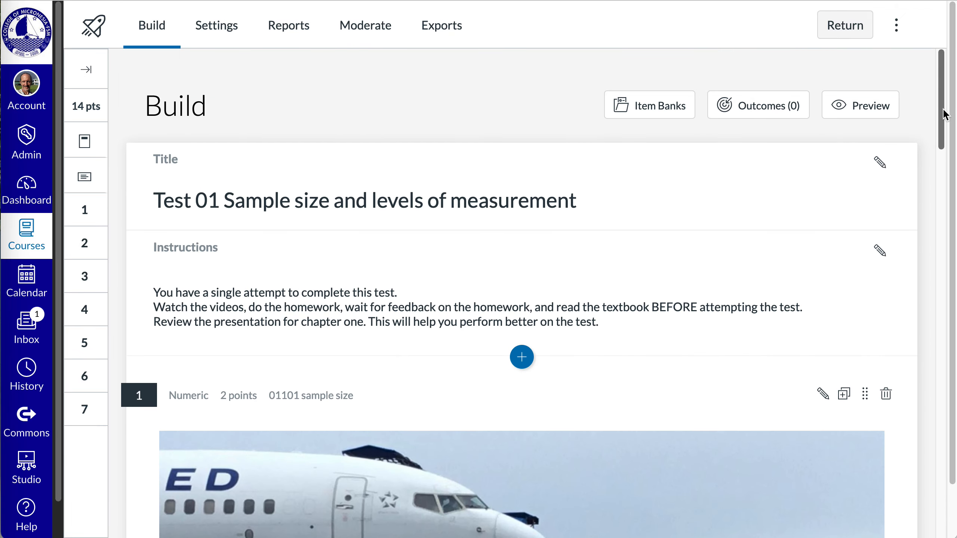
left_click(766, 105)
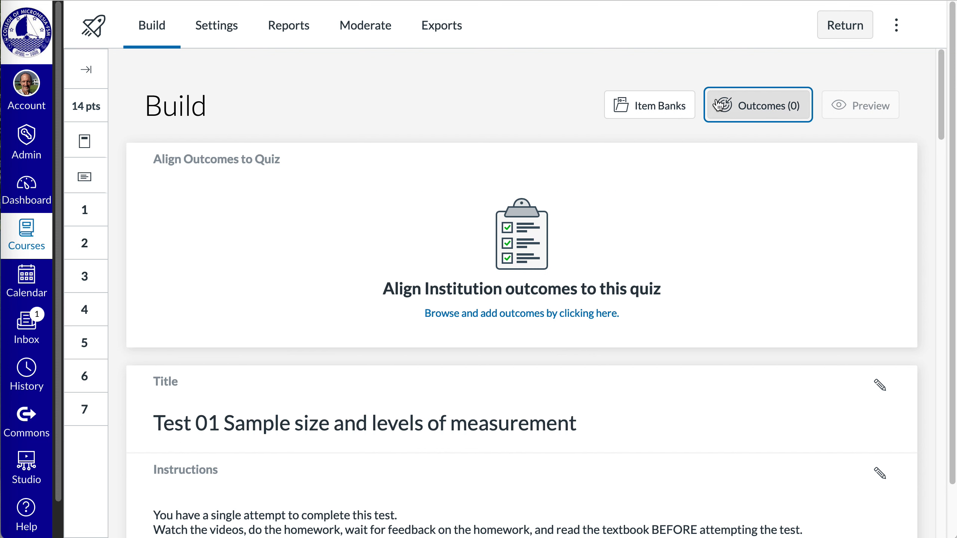
left_click(748, 111)
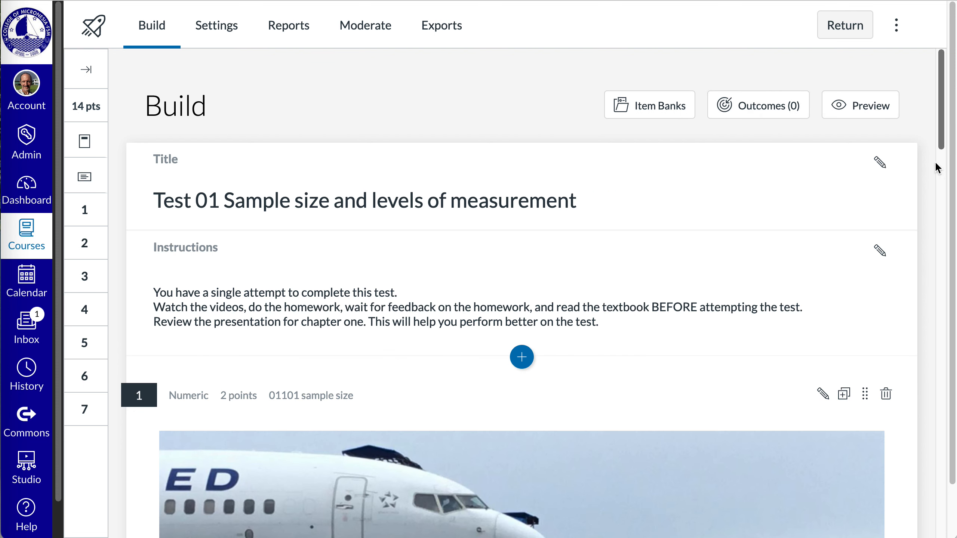
Step: Open the quiz's instructions for editing and look over the text editor
left_click(879, 250)
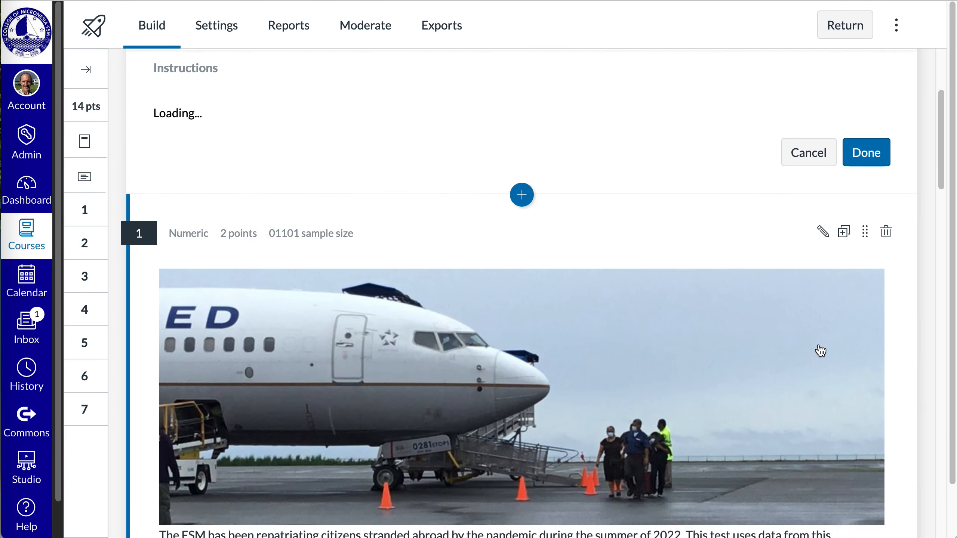
scroll(787, 380, "up", 9)
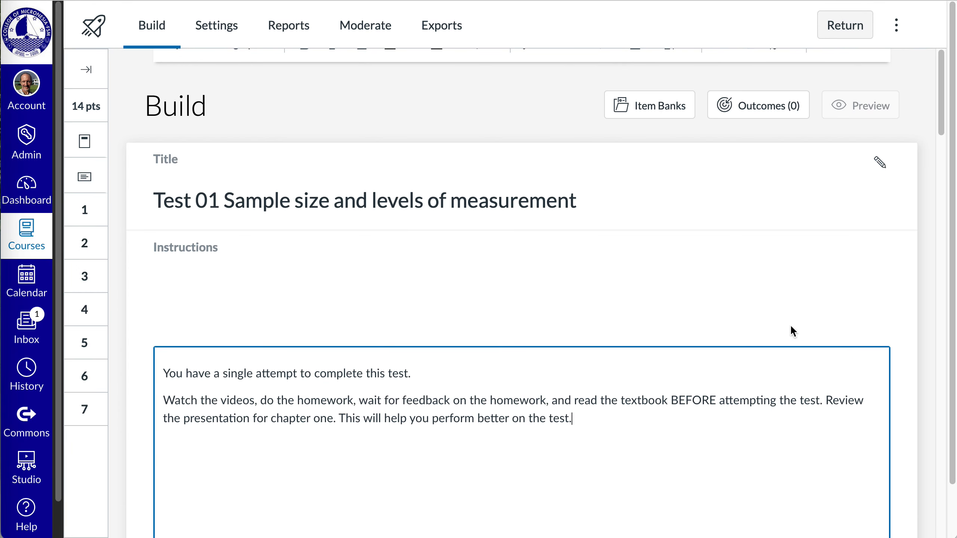
left_click(880, 165)
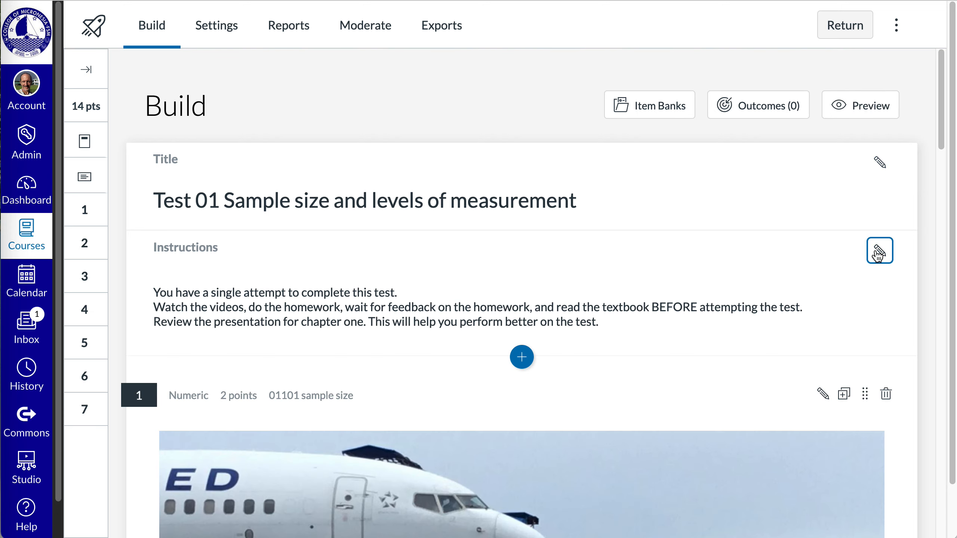
left_click(879, 252)
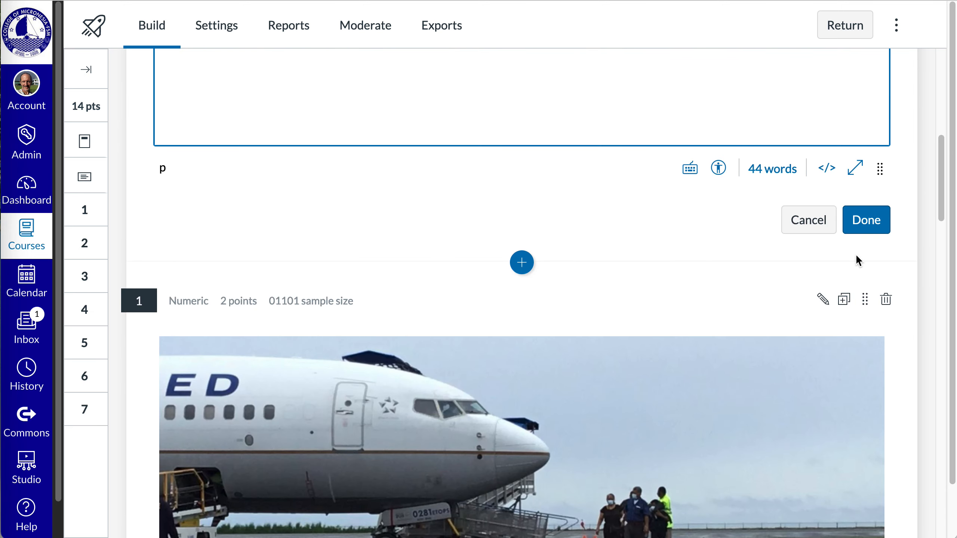
Step: Open question 1 for editing, review the MS 150 - Statistics outcomes available for alignment, and close the outcome browser without attaching any
left_click(825, 302)
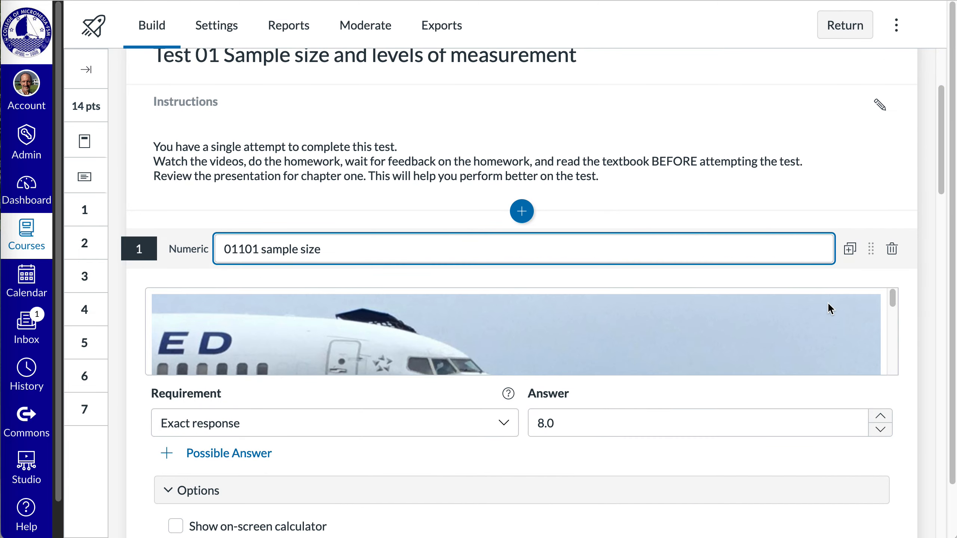
scroll(828, 313, "down", 1)
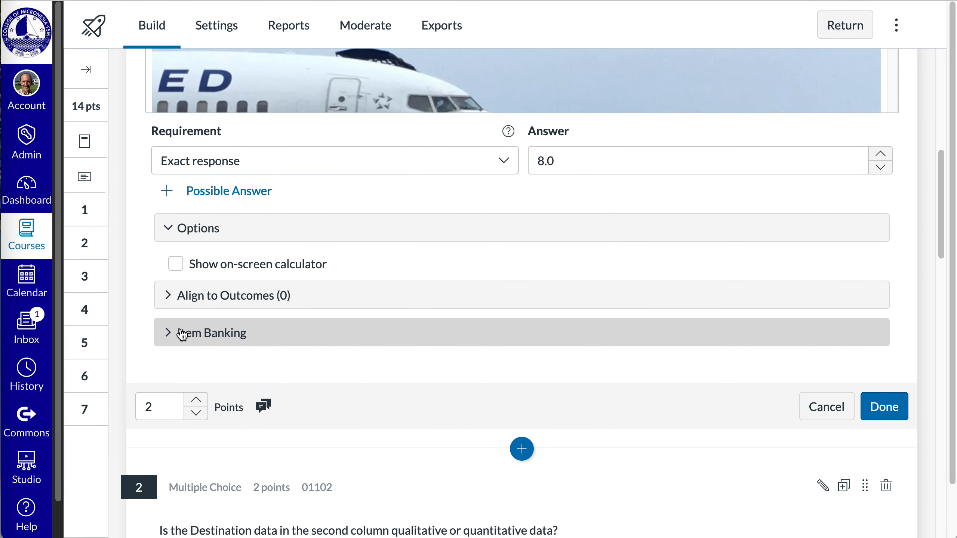
left_click(185, 298)
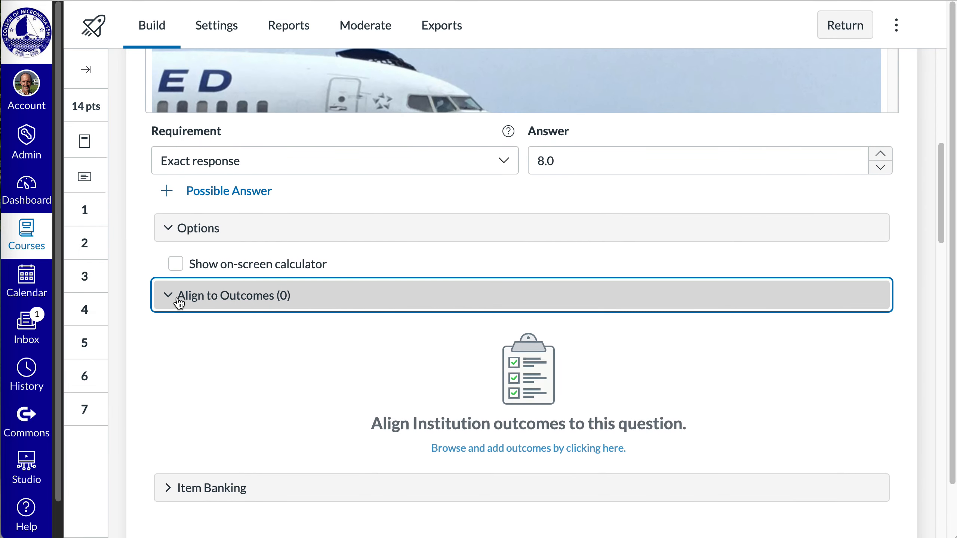
left_click(571, 433)
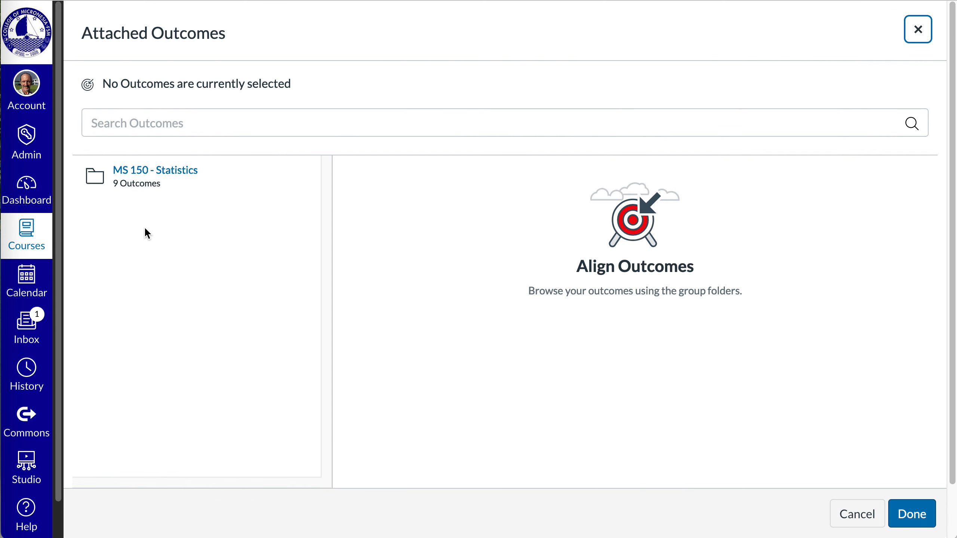
left_click(152, 180)
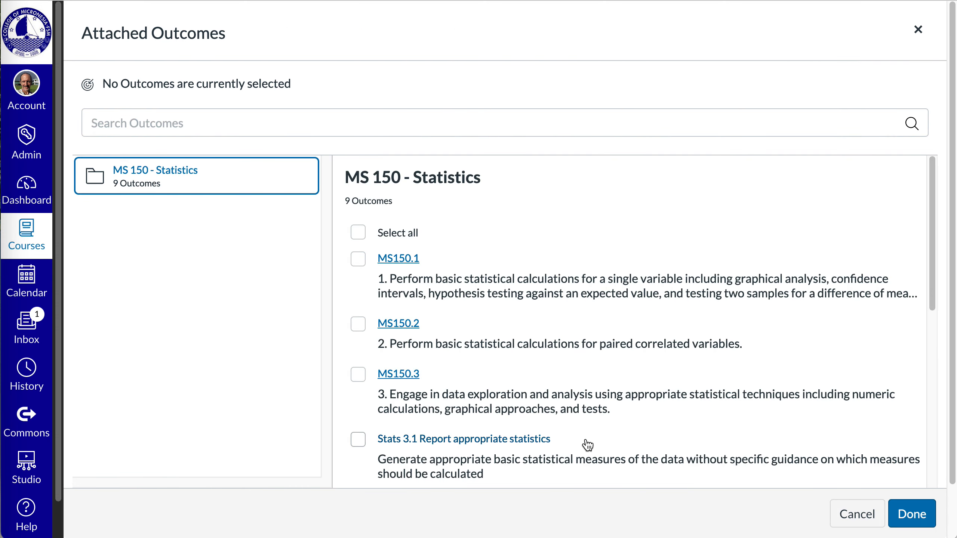
left_click_drag(926, 296, 929, 532)
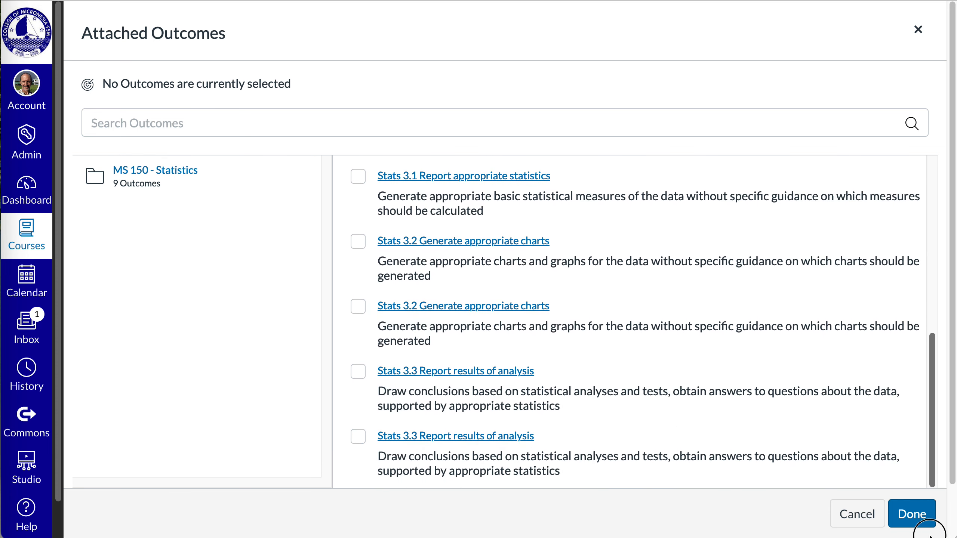
left_click(864, 519)
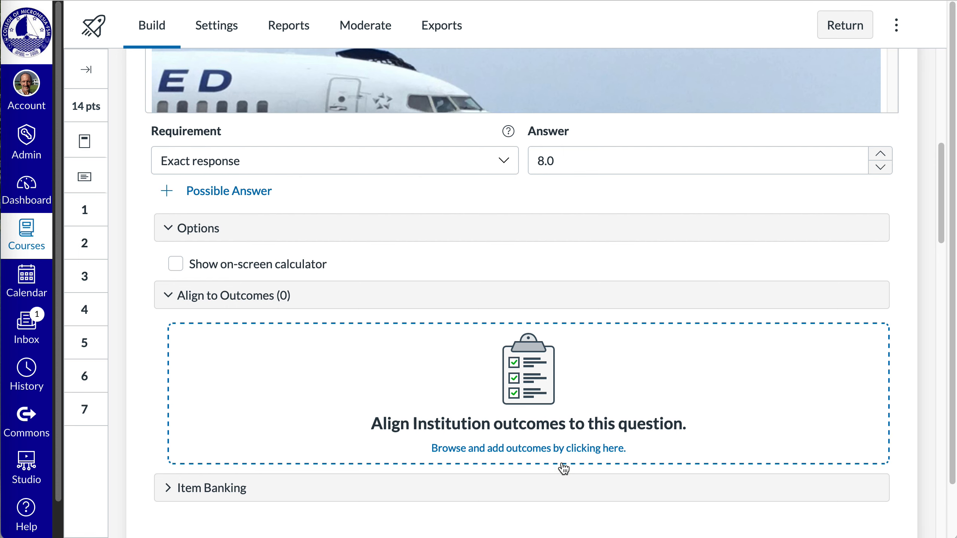
Step: Show the item banking section of question 1 with its option to add to a bank, and leave the question editor
left_click(162, 488)
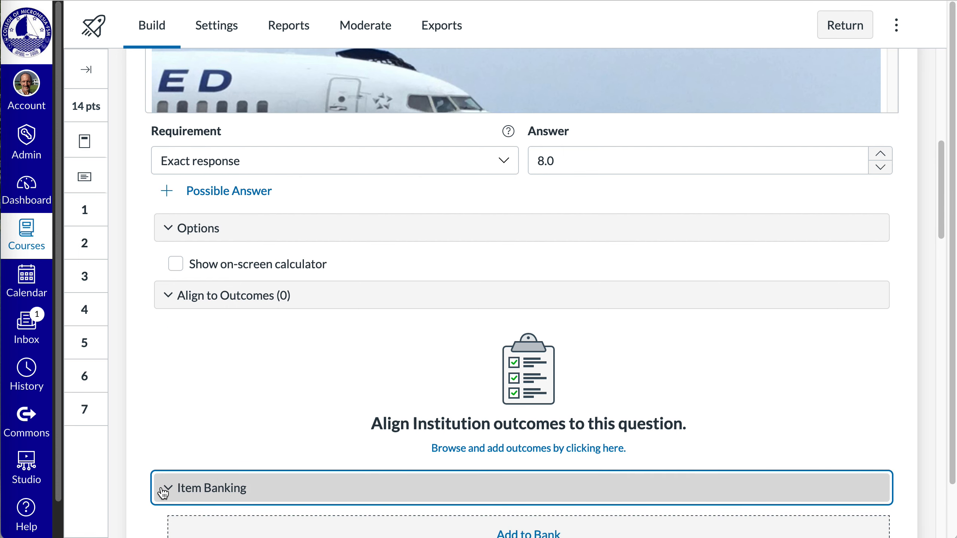
scroll(162, 489, "down", 5)
scroll(214, 421, "down", 1)
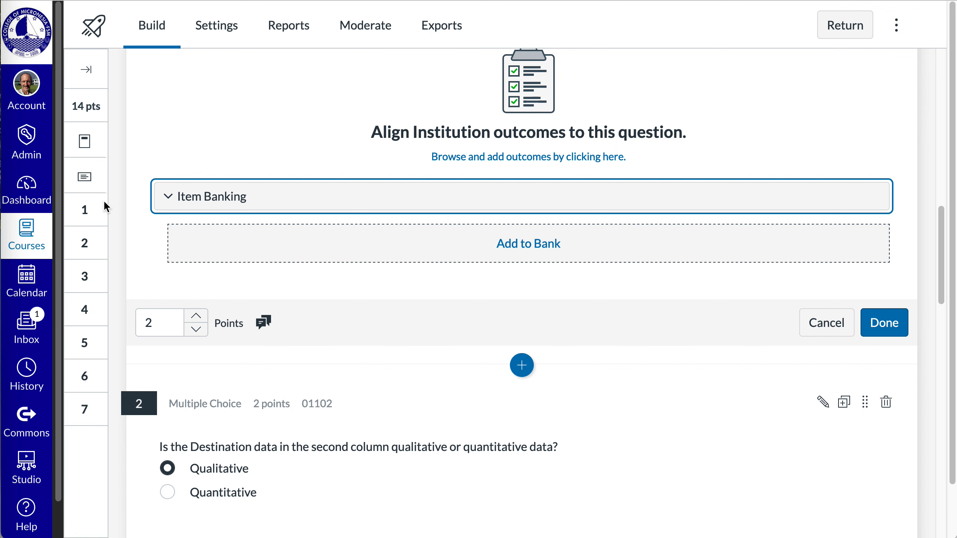
left_click(115, 136)
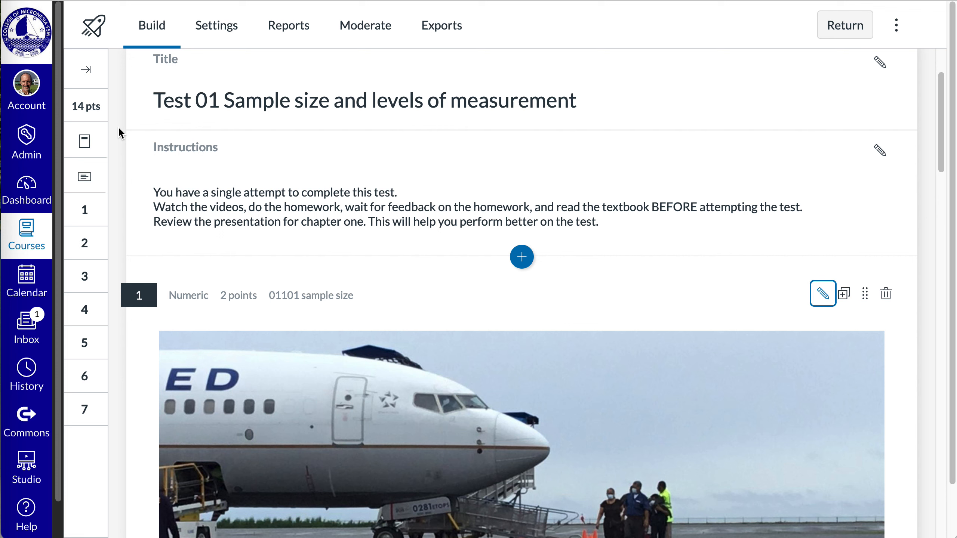
Step: Try the Shuffle questions and Shuffle answers options in the quiz settings, switching both on and back off
left_click(224, 33)
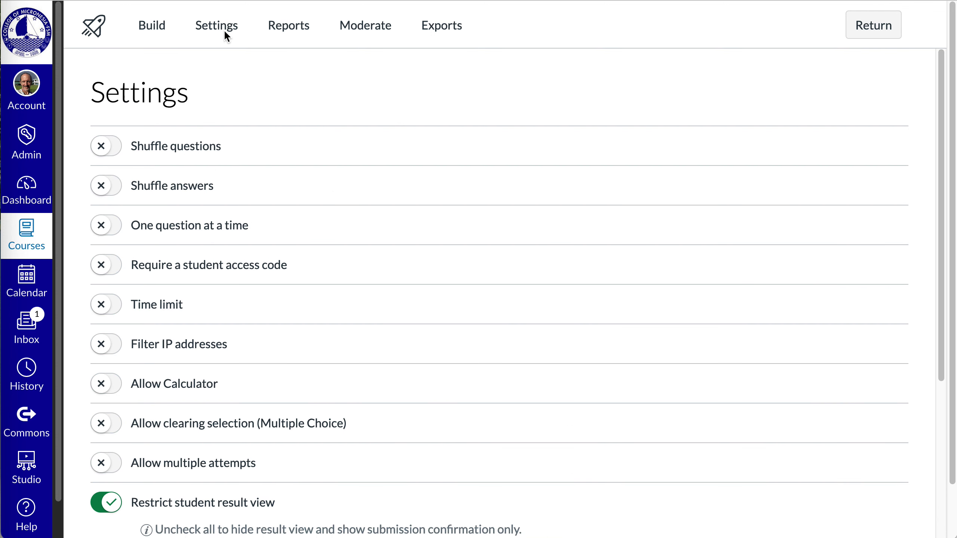
left_click(108, 154)
left_click(106, 191)
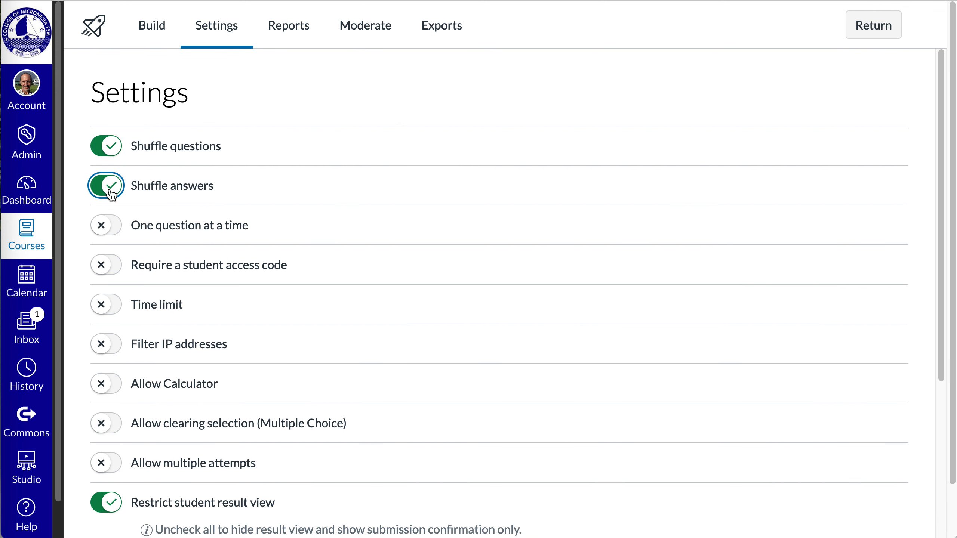
left_click(111, 194)
left_click(107, 145)
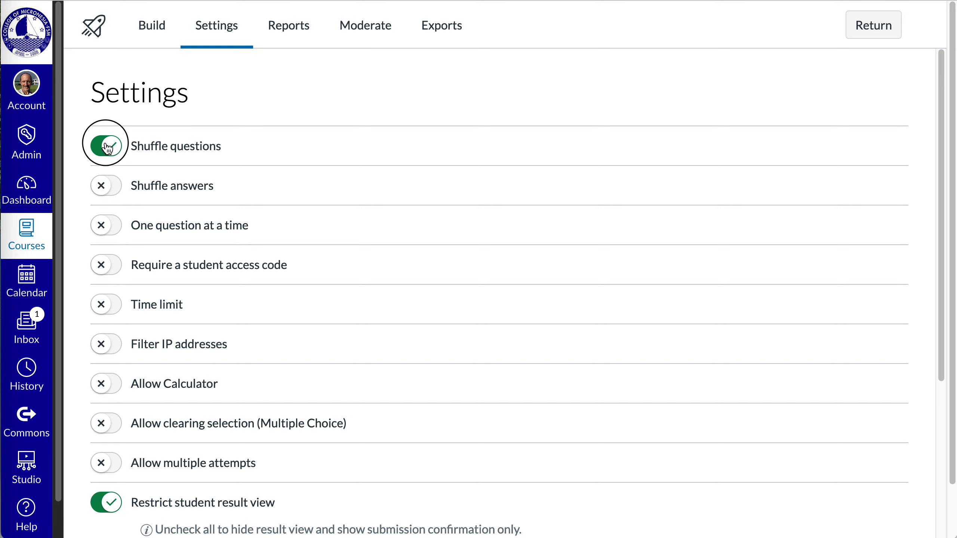